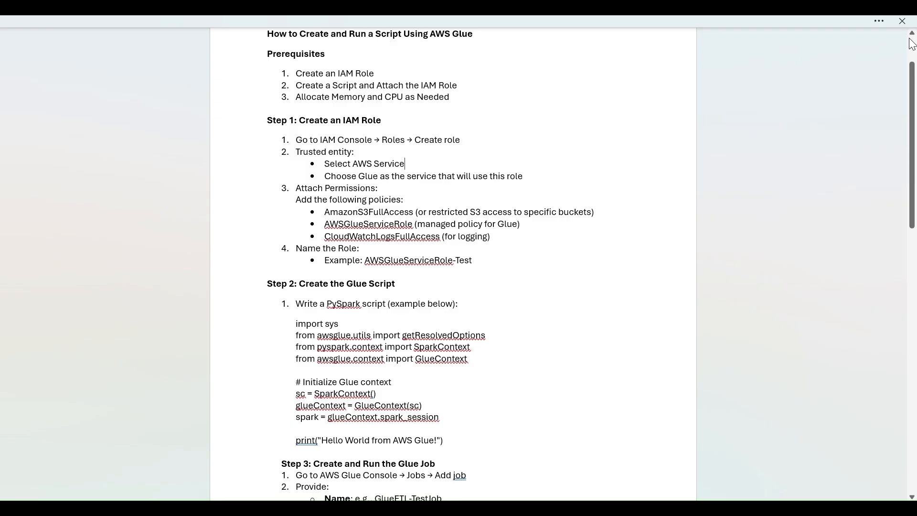
- Read the guide's Step 1 on creating an IAM role, covering the trusted entity, the policies to attach and the role name
left_click(466, 122)
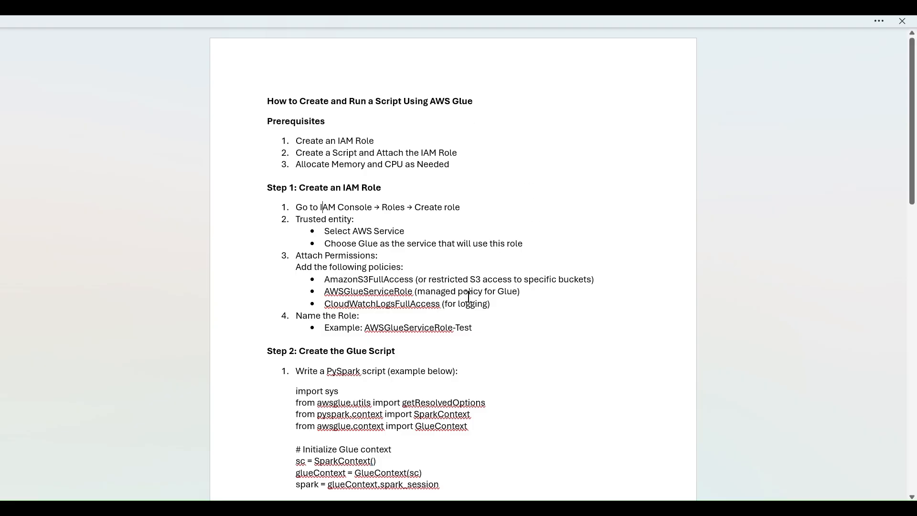
left_click_drag(483, 328, 305, 210)
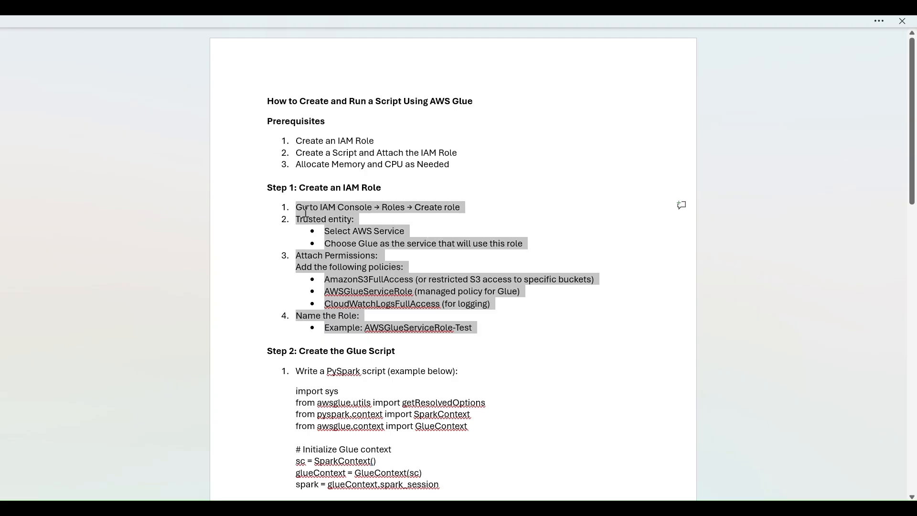
left_click(463, 291)
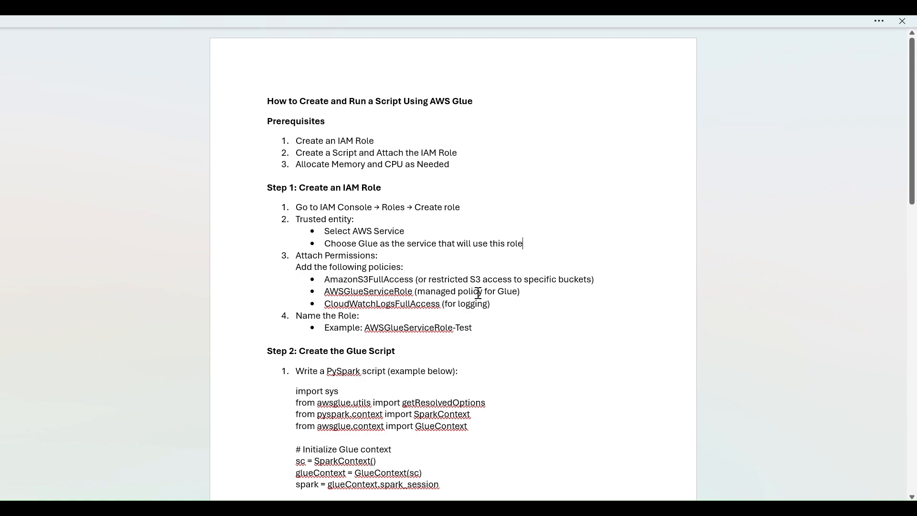
left_click_drag(491, 304, 324, 279)
left_click(471, 332)
- Read through the guide's Step 2 with the example PySpark script for the Glue job
key("Down")
key("Down")
key("Down")
key("Down")
key("Down")
key("Down")
key("Down")
key("Down")
key("Down")
key("Down")
key("Down")
key("Down")
key("Down")
key("Down")
key("Down")
key("Down")
key("Down")
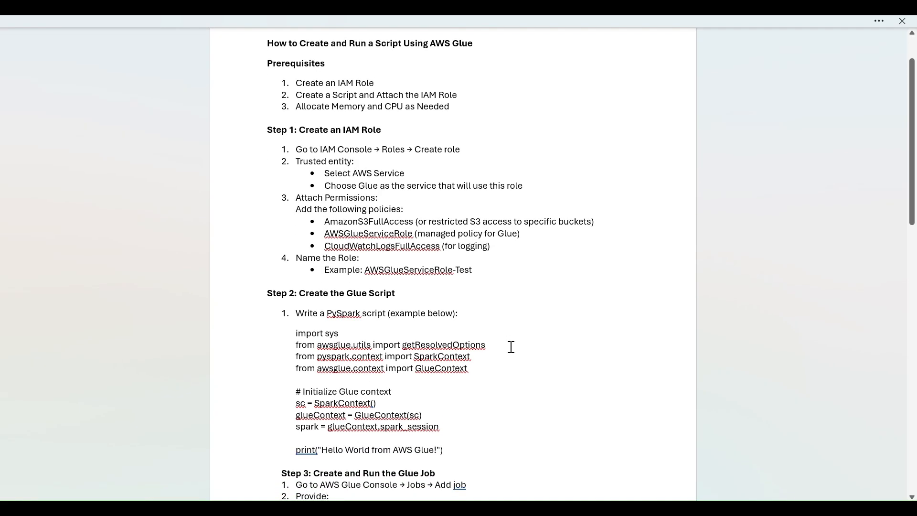
key("Up")
key("Up")
key("Up")
key("Down")
key("Down")
key("Down")
key("Down")
key("Down")
key("Down")
key("Down")
key("Down")
key("Down")
key("Down")
key("Down")
key("Down")
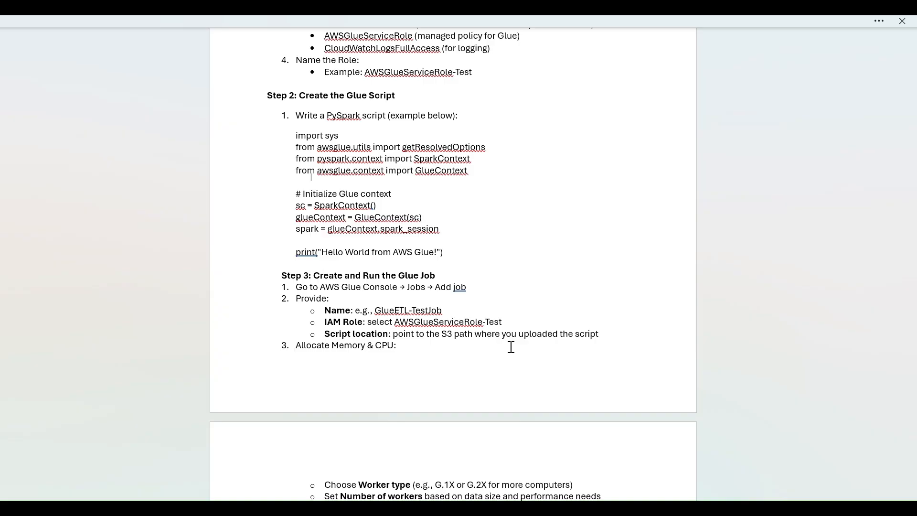
key("Up")
key("Up")
key("Up")
key("Down")
key("Down")
key("Down")
key("Down")
key("Down")
key("Down")
key("Down")
key("Down")
key("Down")
key("Down")
key("Down")
key("Down")
key("Down")
key("Down")
key("Down")
key("Down")
key("Down")
key("Down")
key("Down")
key("Down")
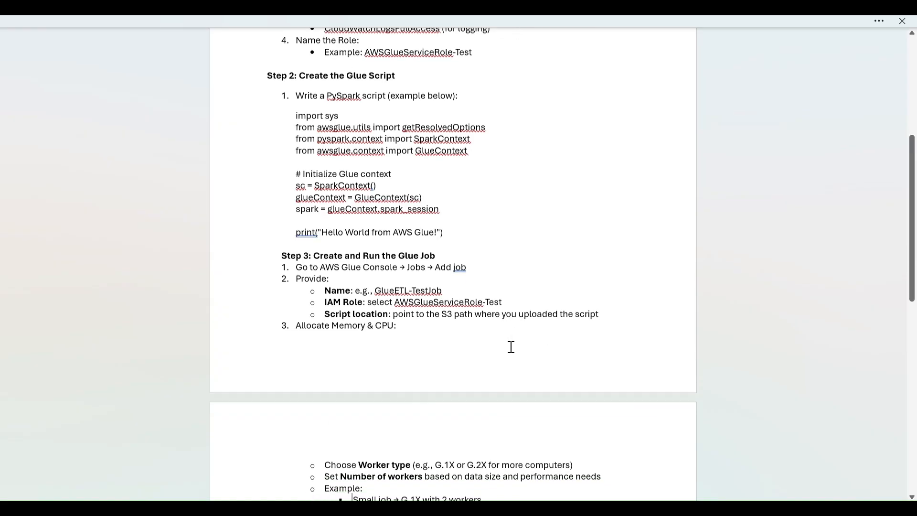
- Read the guide's Step 3 on creating and running the Glue job, including the worker type and worker count examples
left_click(442, 249)
left_click(494, 264)
left_click(554, 301)
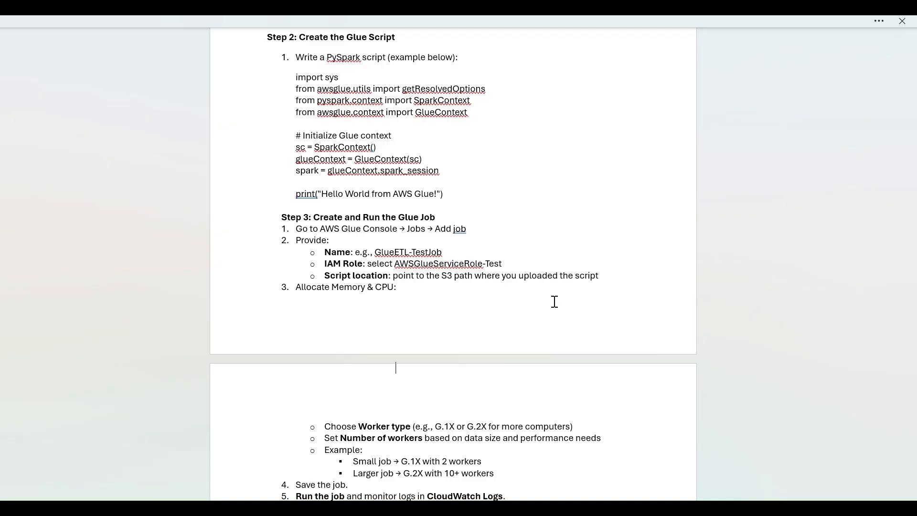
key("ctrl+End")
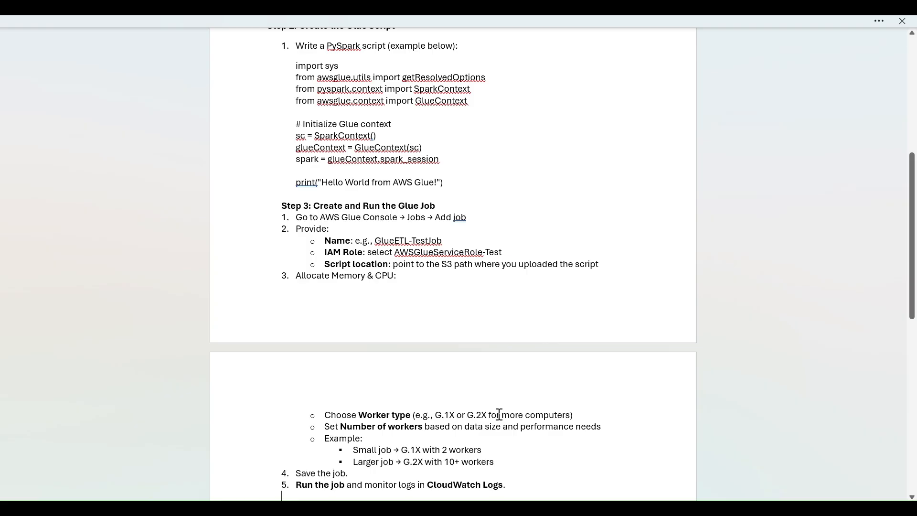
left_click(456, 440)
key("Down")
left_click_drag(485, 451, 437, 446)
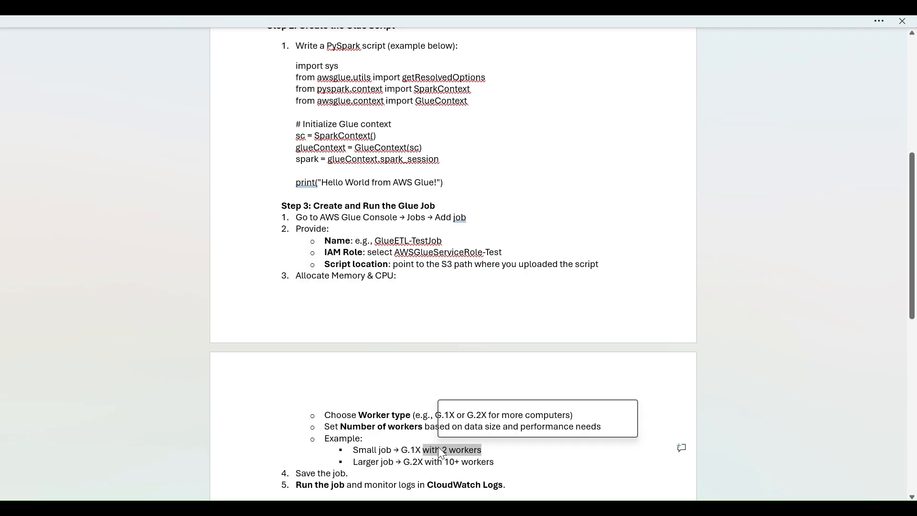
left_click(513, 470)
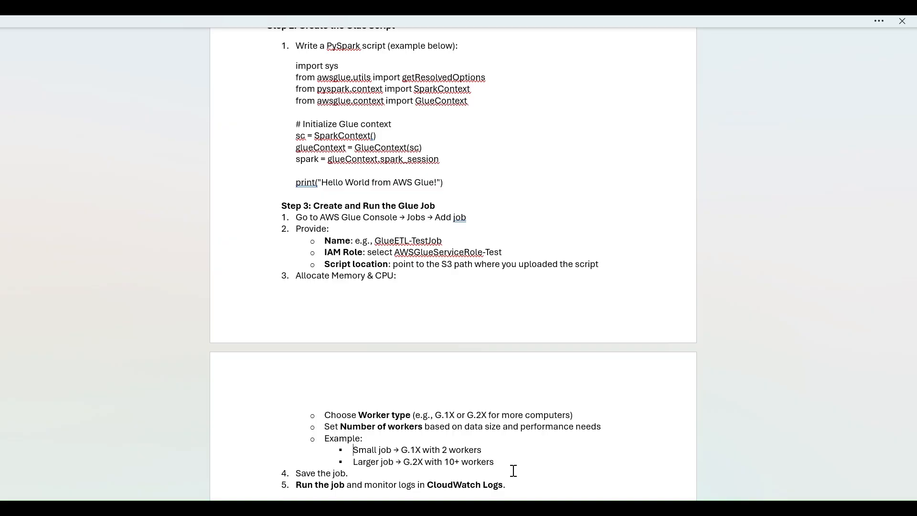
key("shift+Down")
key("shift+Down")
key("shift+Down")
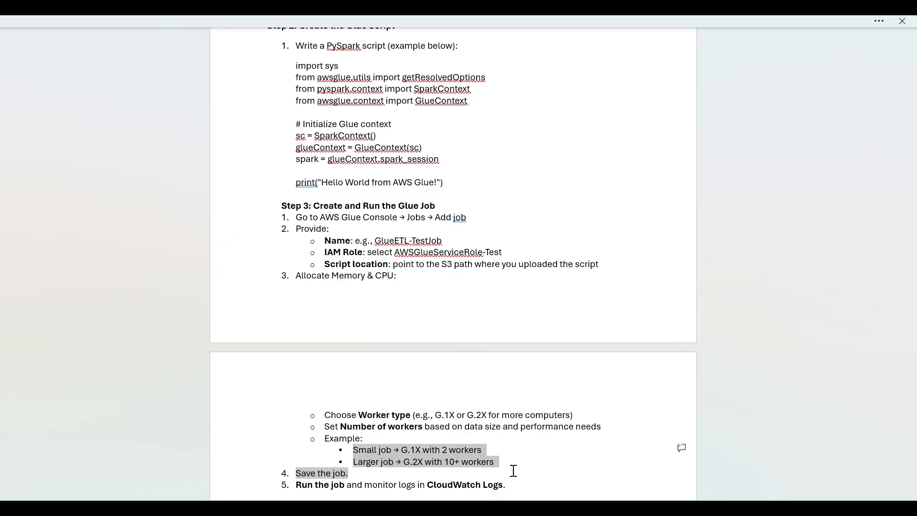
key("Down")
key("Down")
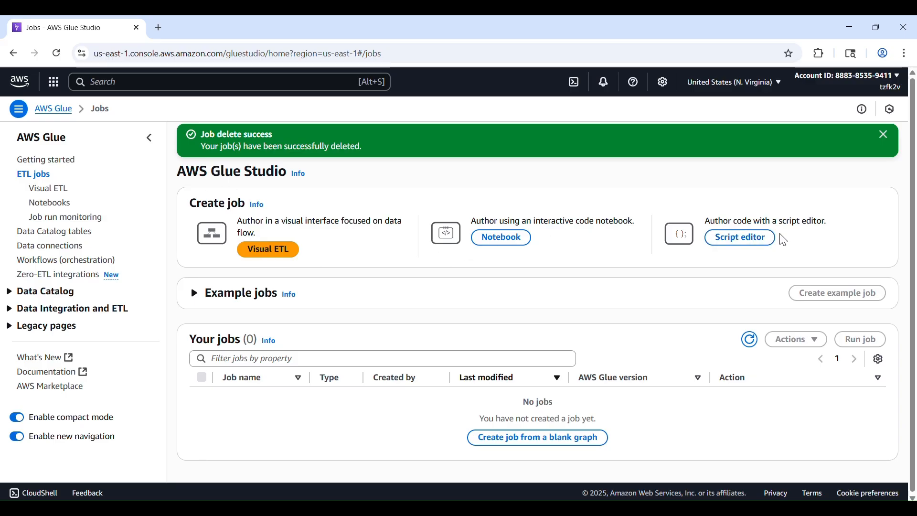
- Create a fresh script job with the Spark engine in AWS Glue Studio
left_click(743, 243)
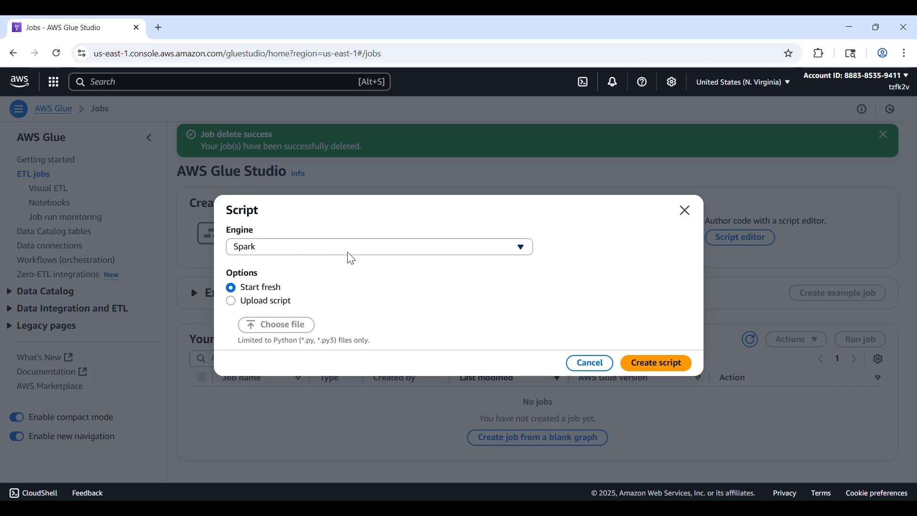
left_click(670, 365)
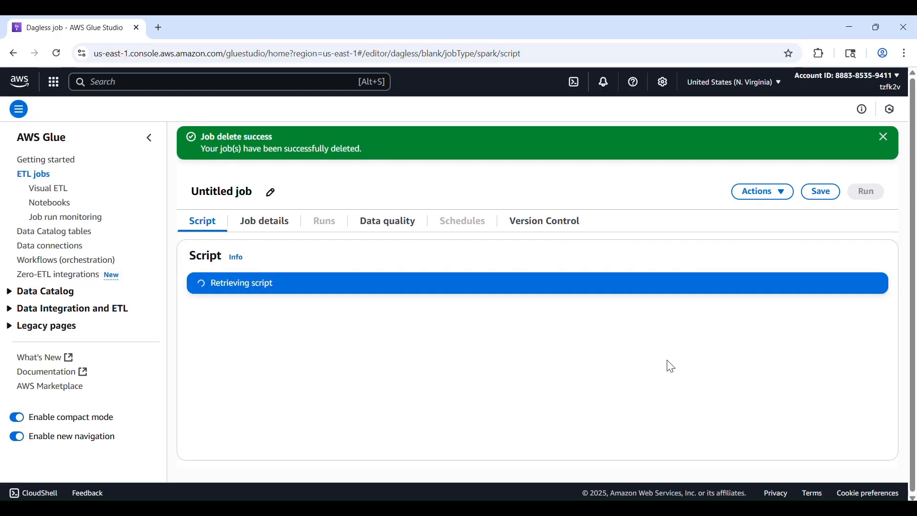
left_click(307, 267)
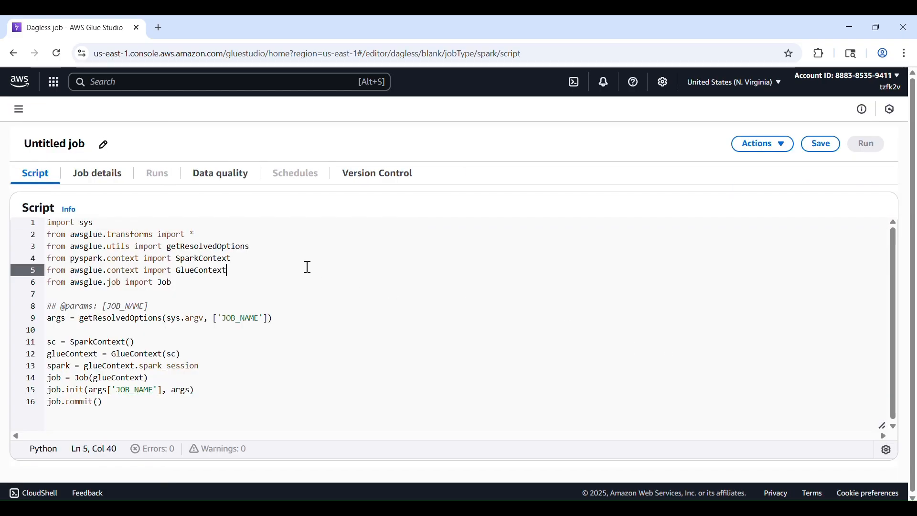
- Switch to the guide document and copy the whole example PySpark script, from "import sys" through the print line
key("alt+Tab")
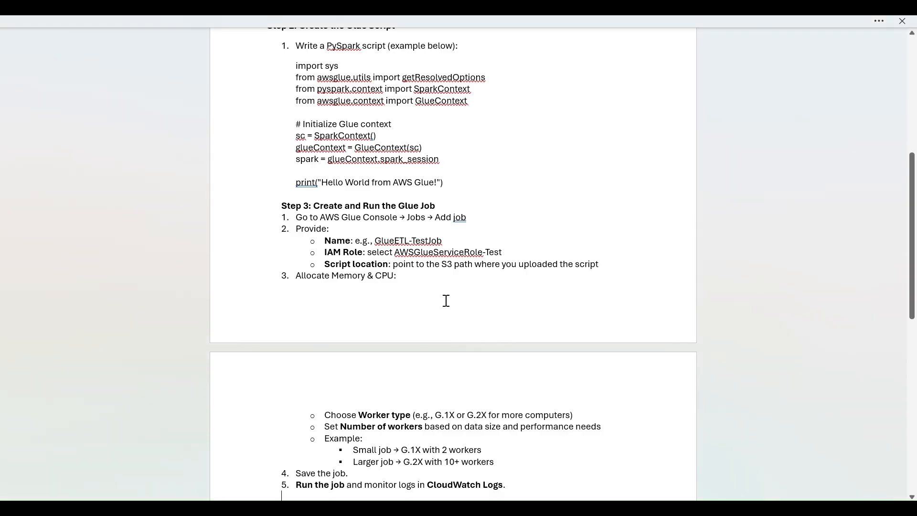
left_click(451, 191)
left_click(452, 187)
key("shift+Up")
key("shift+Up")
key("shift+Up")
key("shift+Up")
key("shift+Up")
key("shift+Up")
key("shift+Up")
key("shift+Up")
key("shift+Up")
key("shift+Up")
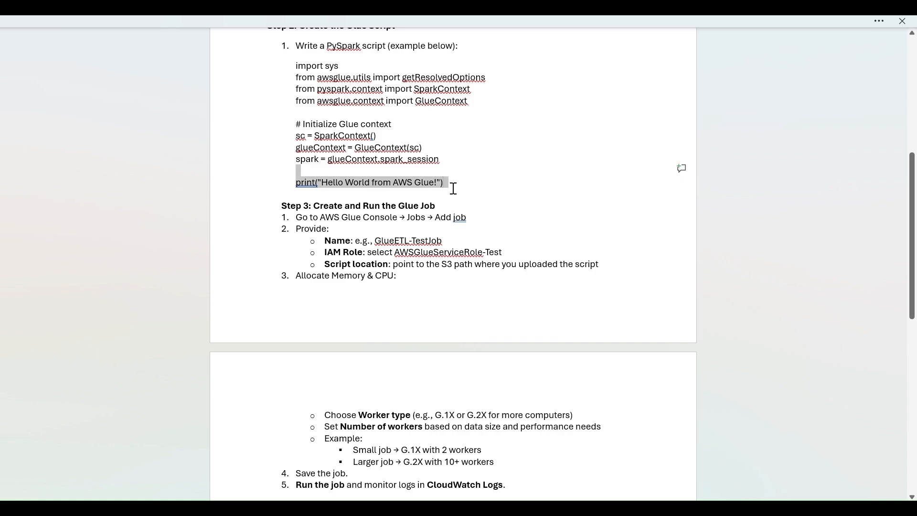
key("shift+Up")
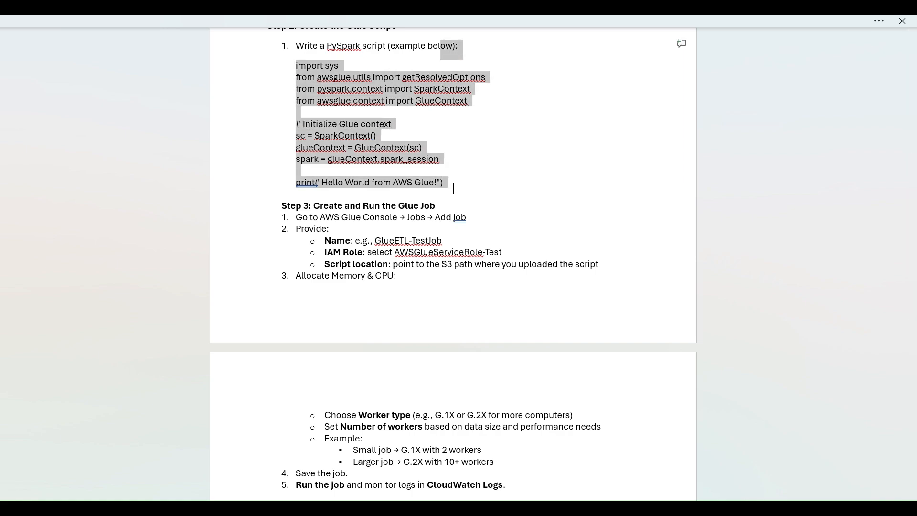
key("shift+Down")
key("ctrl+c")
- Return to AWS Glue Studio, replace the default script with the copied PySpark code and try to save the job
key("alt+Tab")
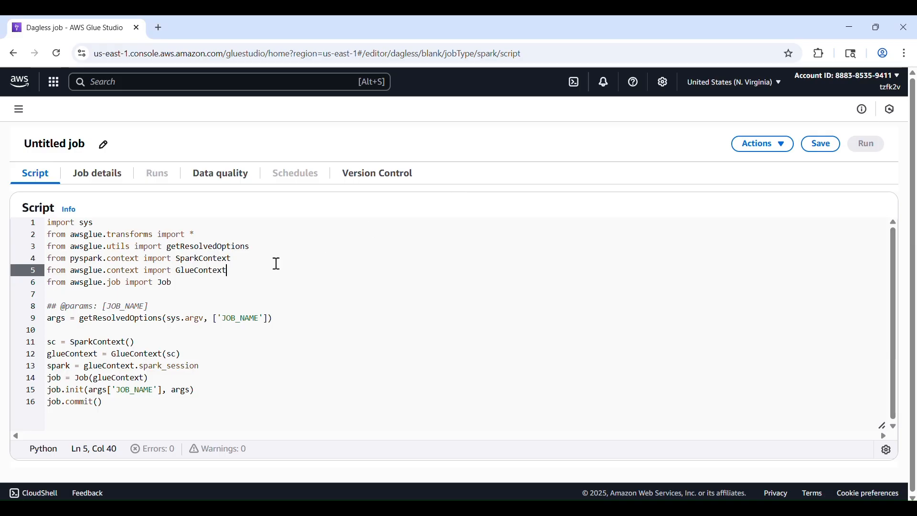
key("ctrl+a")
key("ctrl+v")
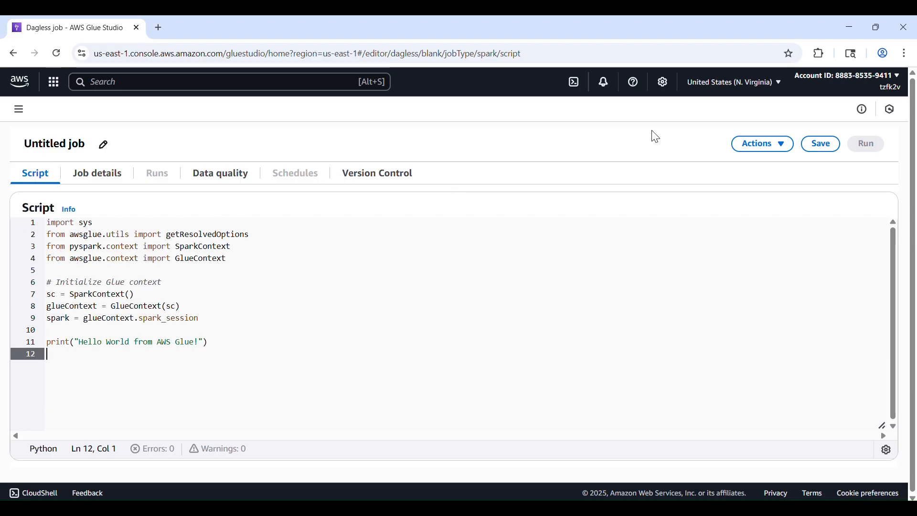
left_click(823, 146)
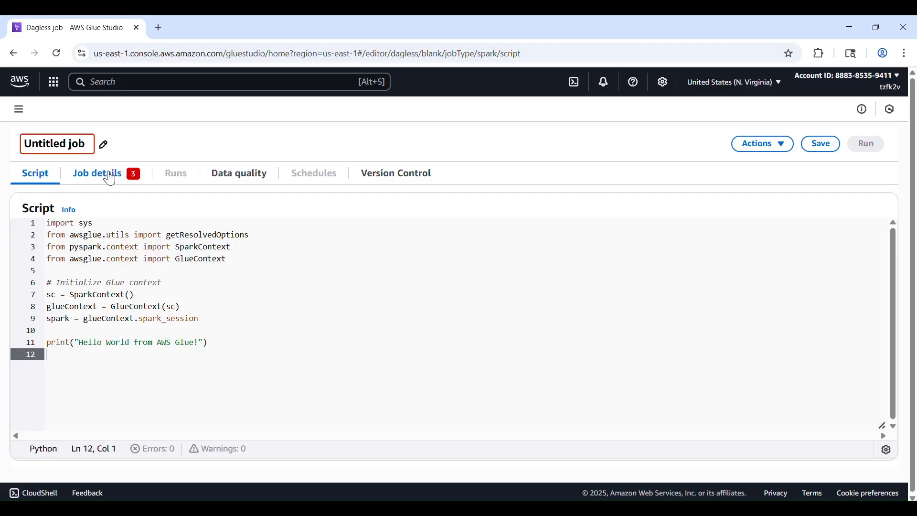
- Clear the job's default name
key("BackSpace")
key("BackSpace")
key("BackSpace")
key("BackSpace")
key("BackSpace")
key("BackSpace")
key("BackSpace")
key("BackSpace")
key("BackSpace")
key("BackSpace")
key("BackSpace")
key("BackSpace")
- Switch to the guide document and pick up the example job name GlueETL-TestJob from its Step 3
key("alt+Tab")
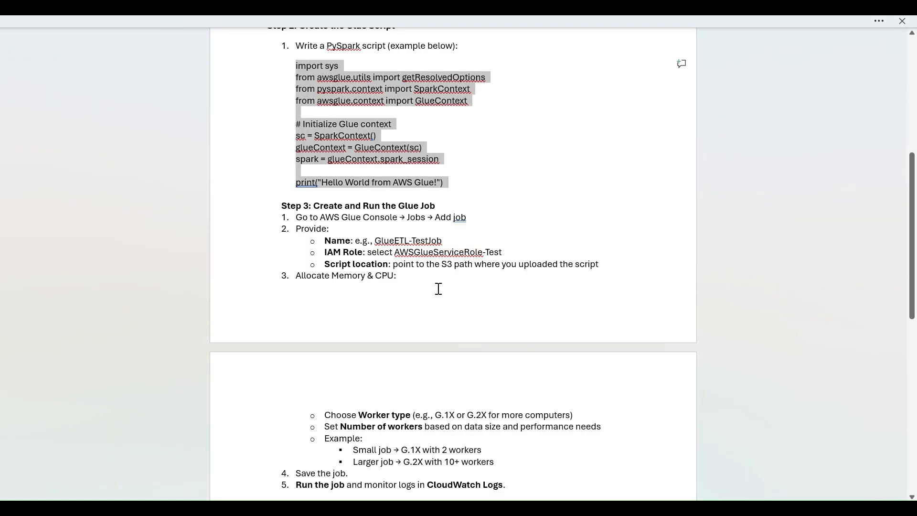
left_click(471, 308)
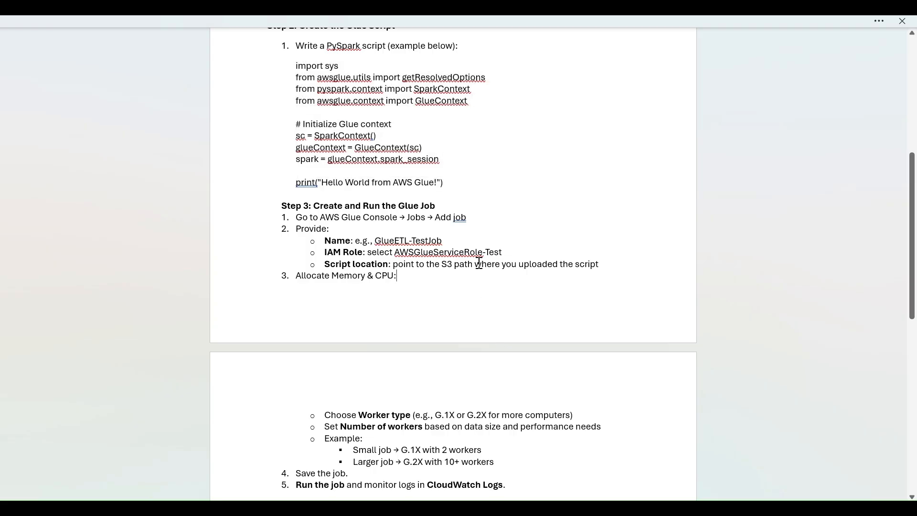
scroll(479, 263, "up", 3)
scroll(479, 263, "up", 1)
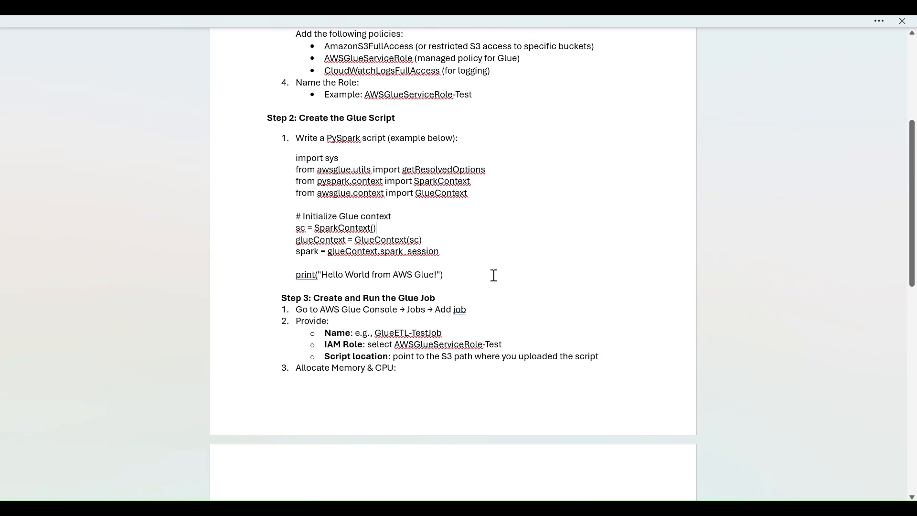
left_click_drag(448, 334, 376, 341)
- Return to AWS Glue Studio and name the job GlueETL-TestJob, removing the stray leading characters
key("alt+Tab")
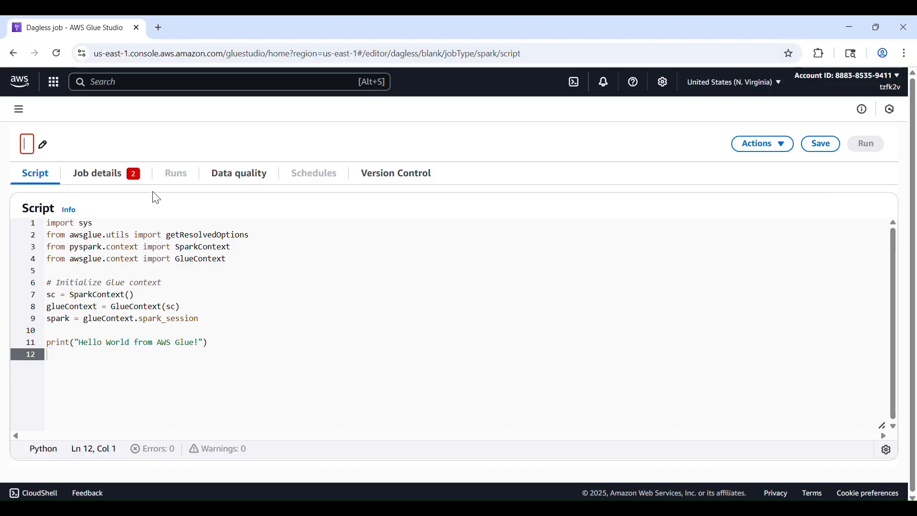
type("., GlueETL-TestJob")
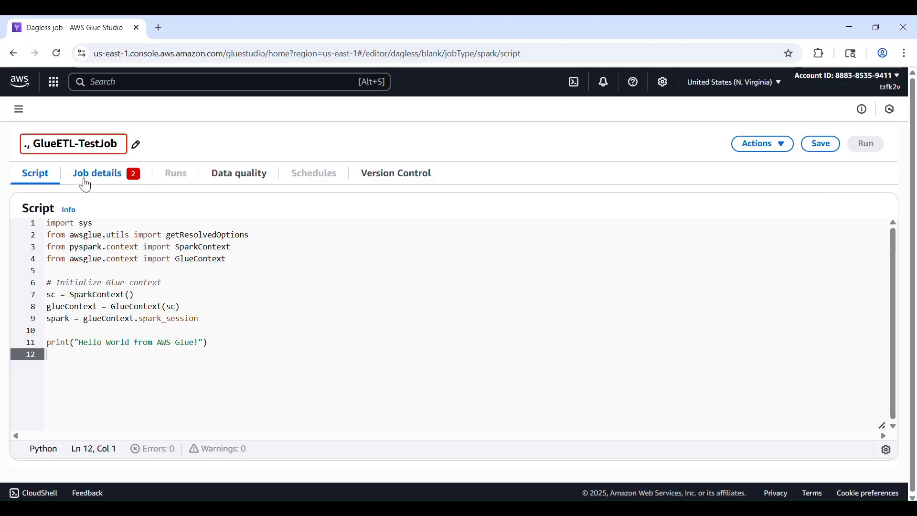
key("Home")
key("Delete")
key("Delete")
key("Delete")
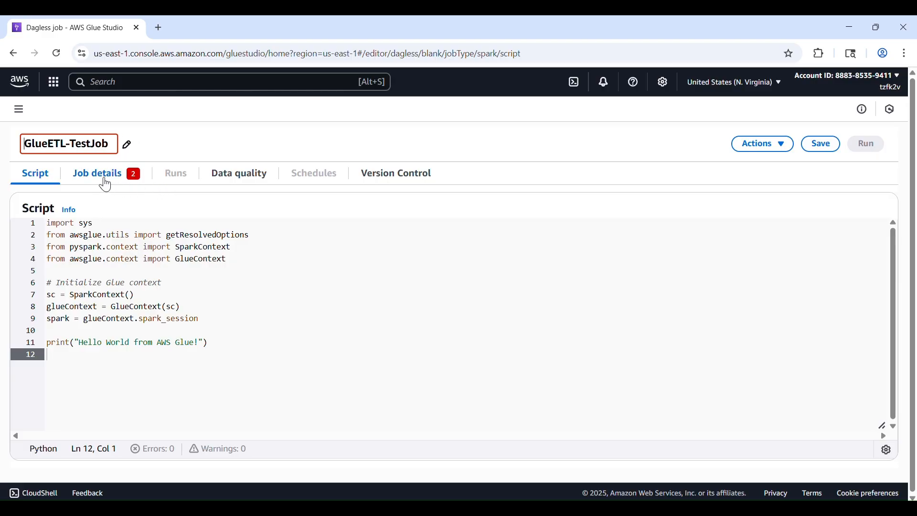
- Set the job's IAM role to AWSGlueServiceRole-MyJob in the job details
left_click(101, 178)
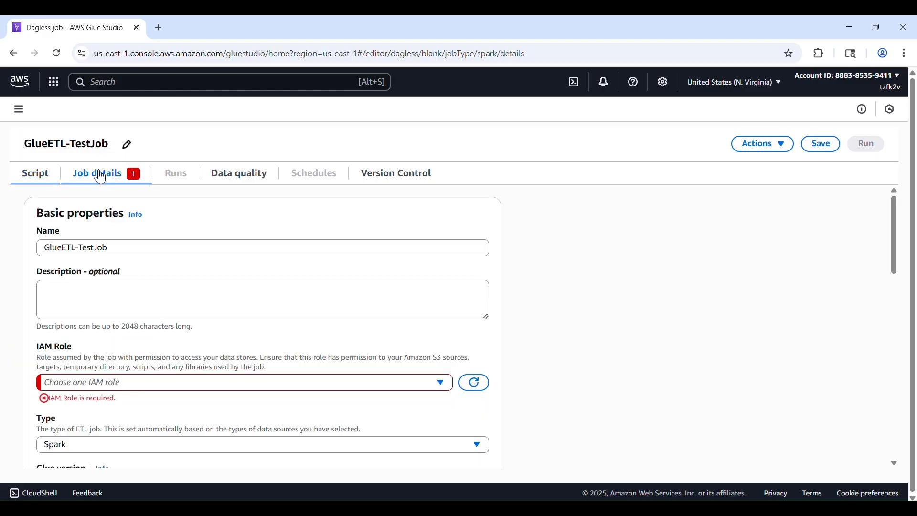
left_click(151, 382)
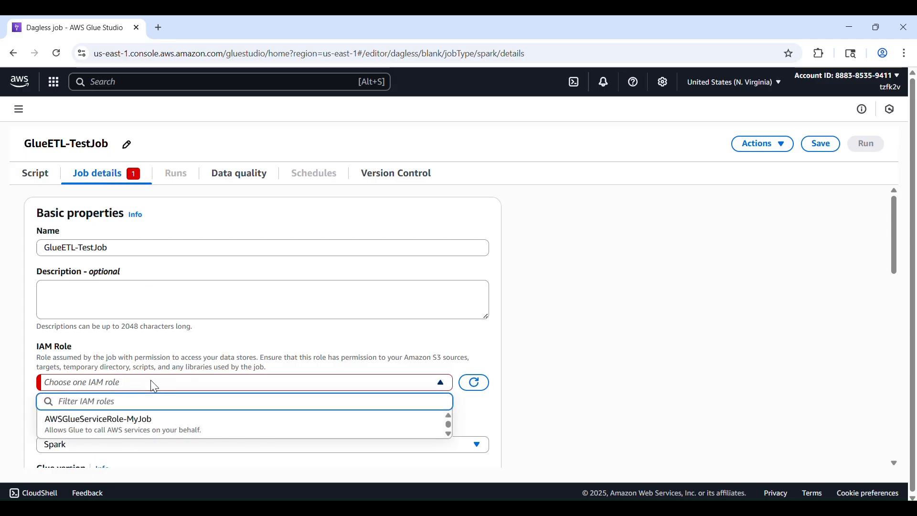
left_click(145, 435)
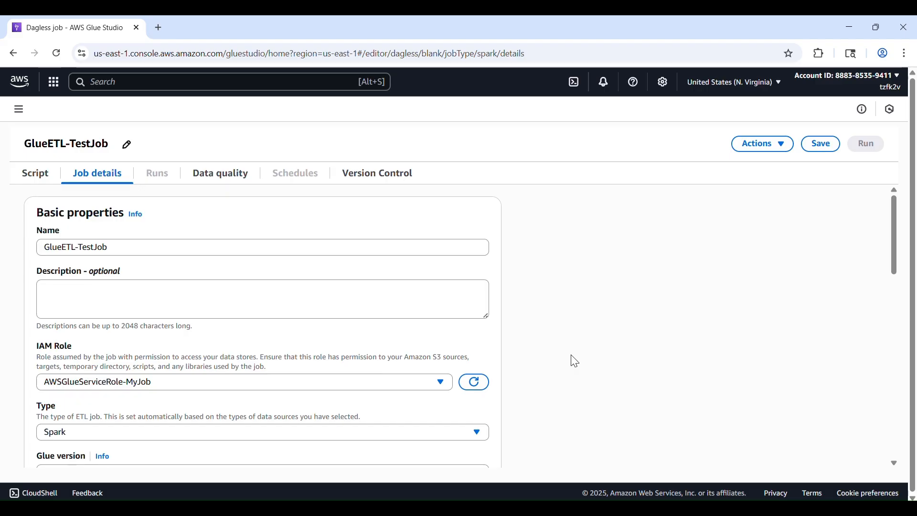
- Choose G 1X (4vCPU and 16GB RAM) as the job's worker type
scroll(262, 325, "down", 4)
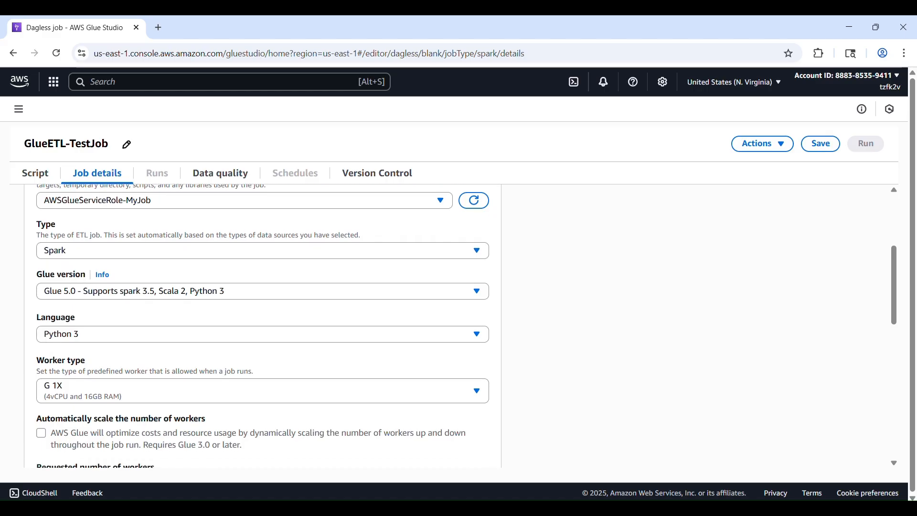
scroll(263, 325, "up", 3)
scroll(263, 325, "up", 1)
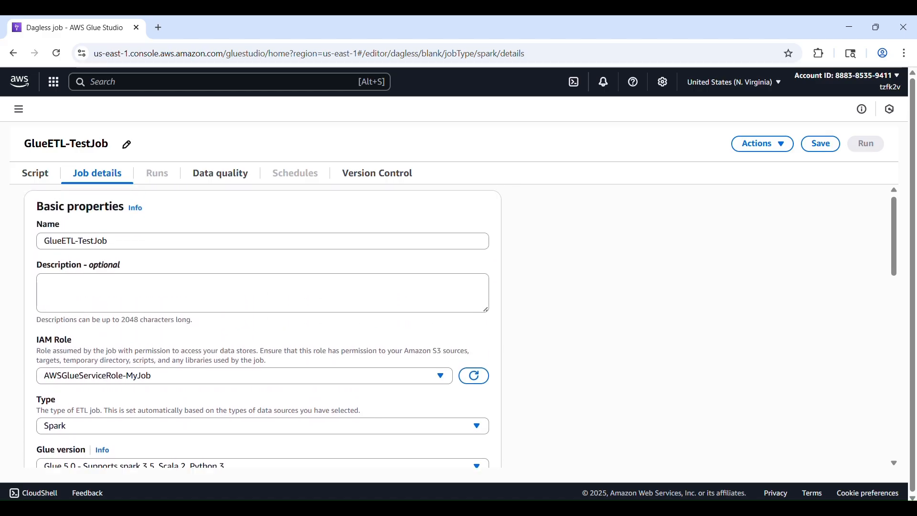
scroll(263, 325, "down", 4)
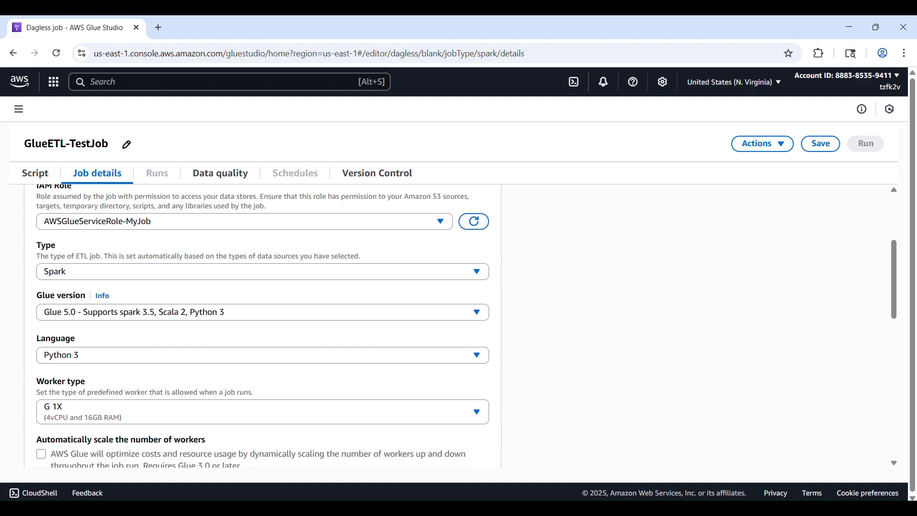
scroll(262, 325, "down", 3)
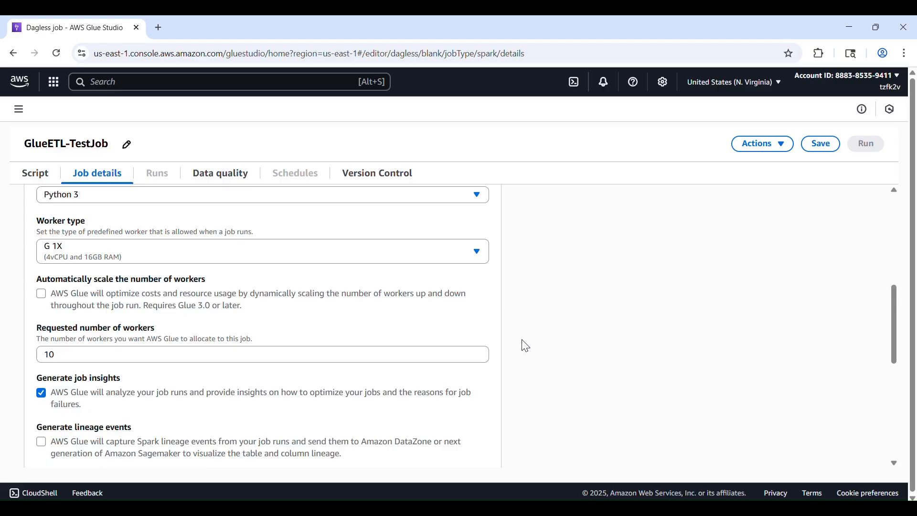
left_click(440, 257)
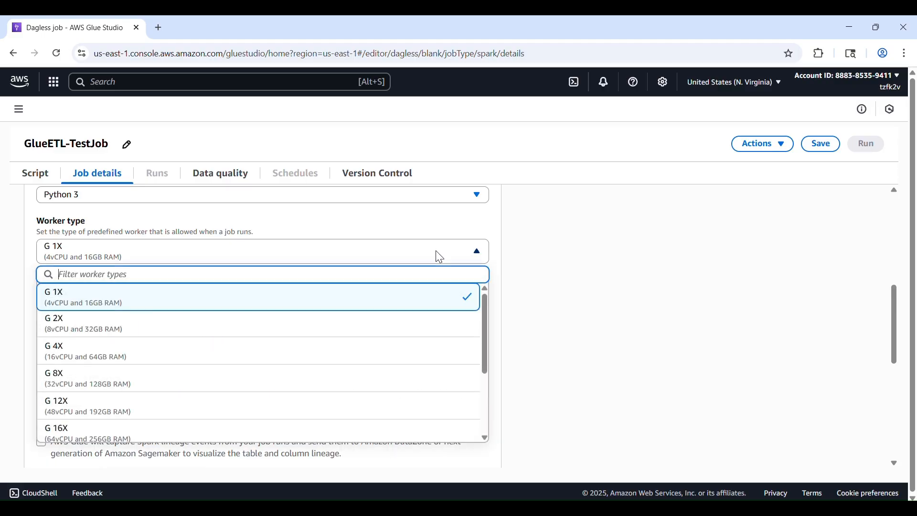
left_click(120, 308)
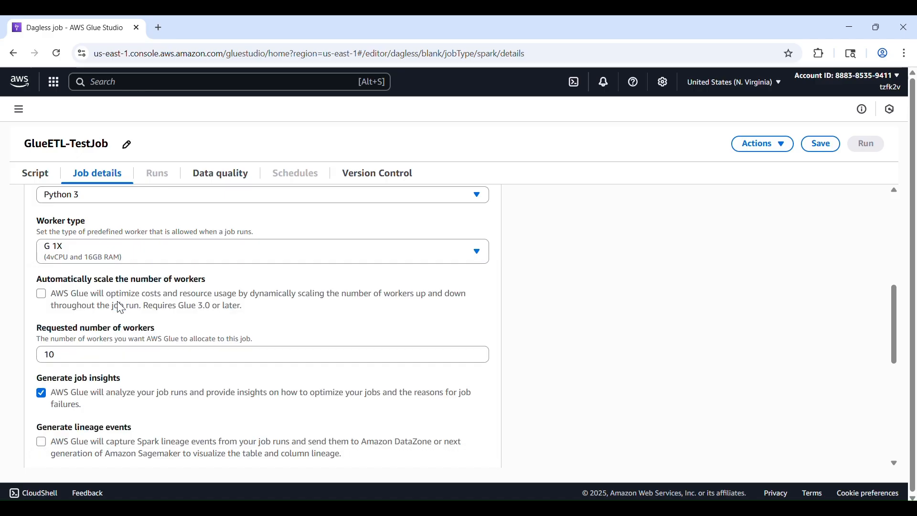
left_click(206, 256)
left_click(207, 257)
- Set the requested number of workers to 2 and turn off job insights generation
left_click(96, 355)
key("ctrl+a")
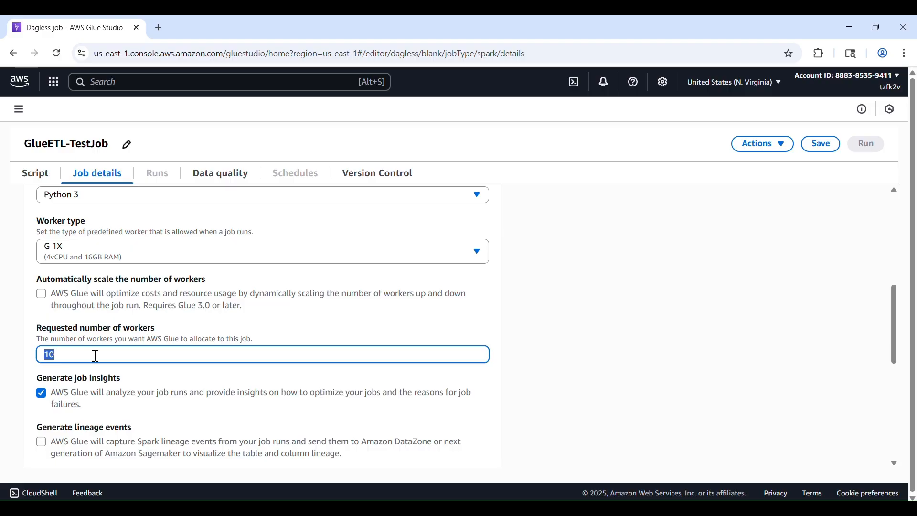
type("2")
left_click(534, 352)
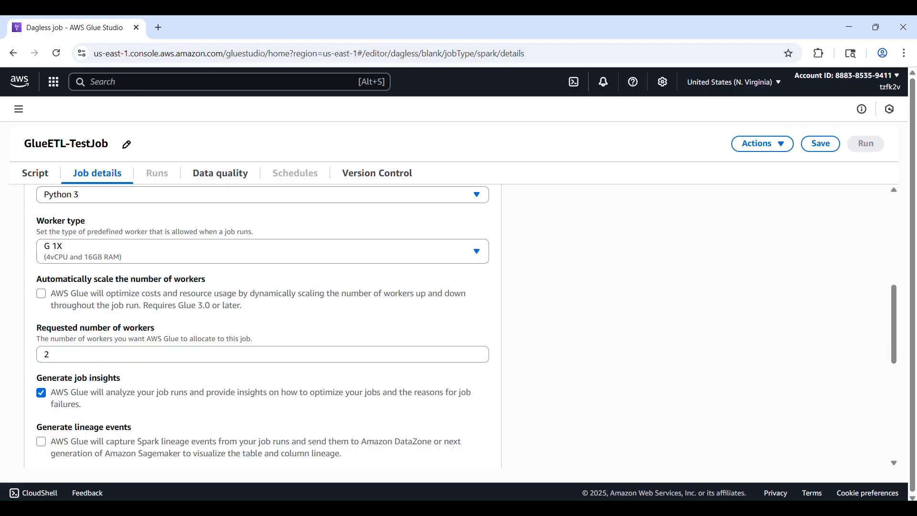
scroll(263, 324, "down", 3)
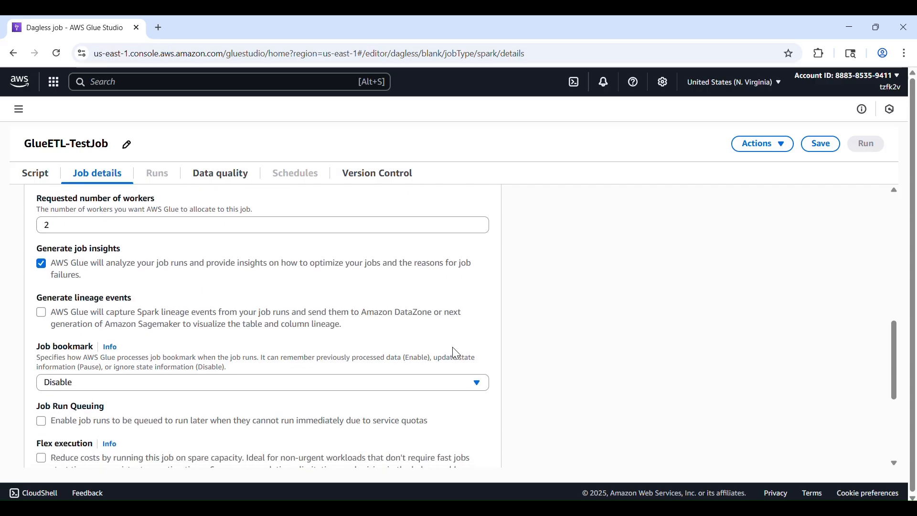
left_click(41, 264)
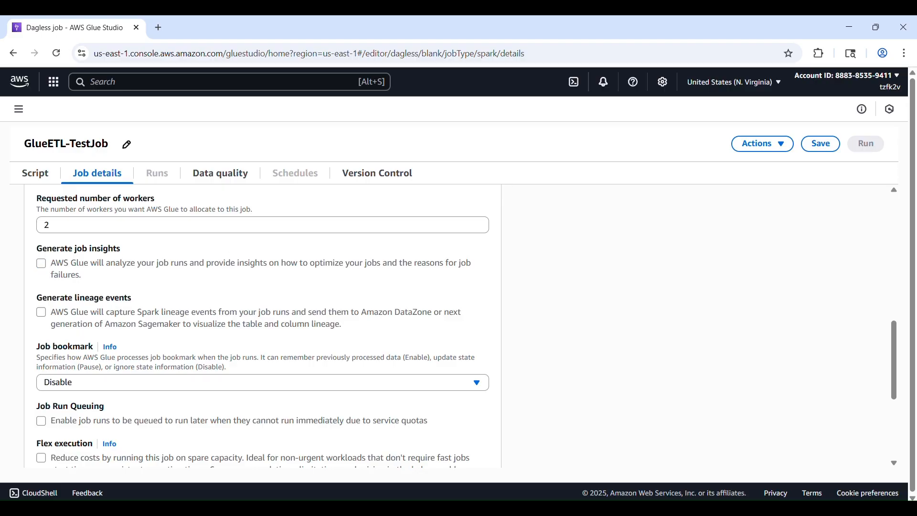
- Review the remaining job details, expanding the advanced properties and checking script path, logging, connections, libraries, parameters and tags
scroll(262, 327, "down", 4)
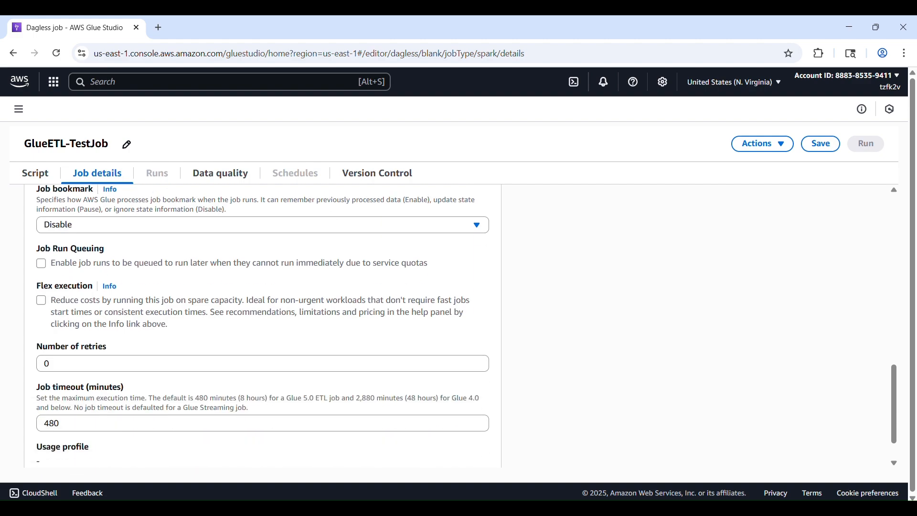
scroll(263, 327, "down", 1)
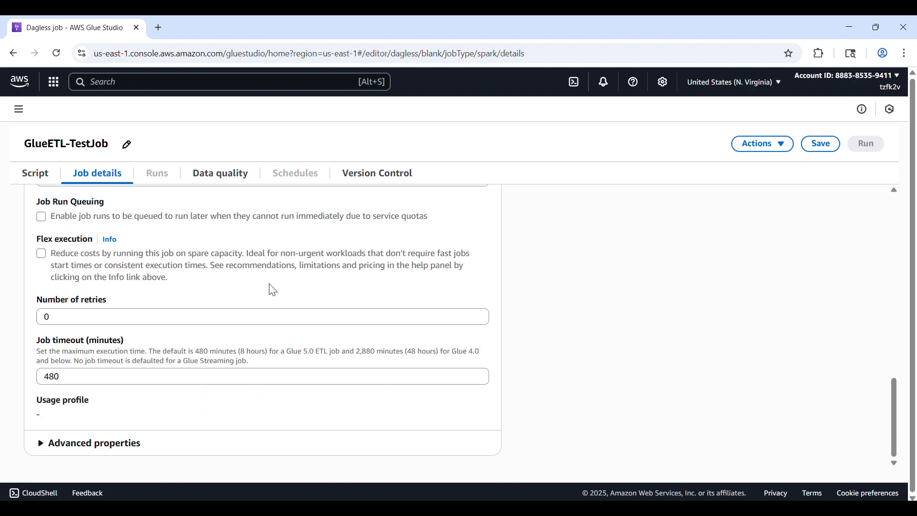
left_click(42, 450)
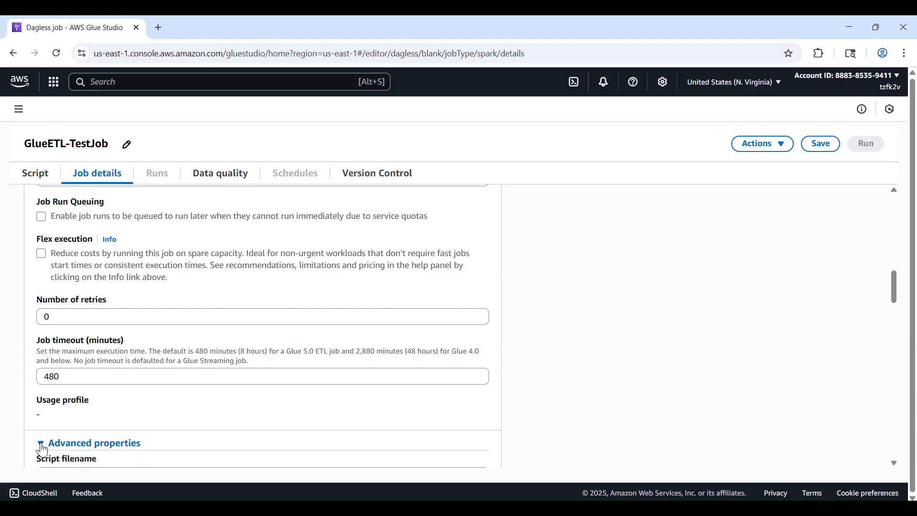
scroll(42, 450, "down", 5)
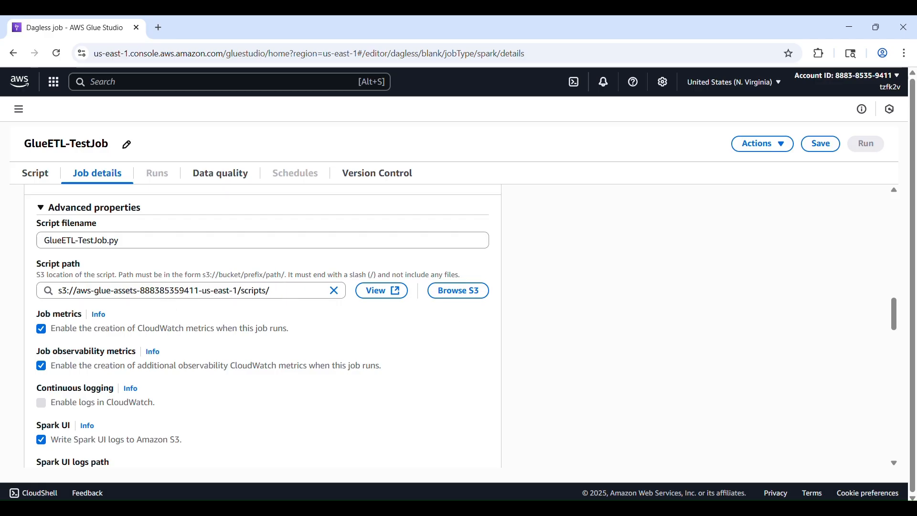
scroll(263, 324, "down", 3)
scroll(263, 324, "down", 2)
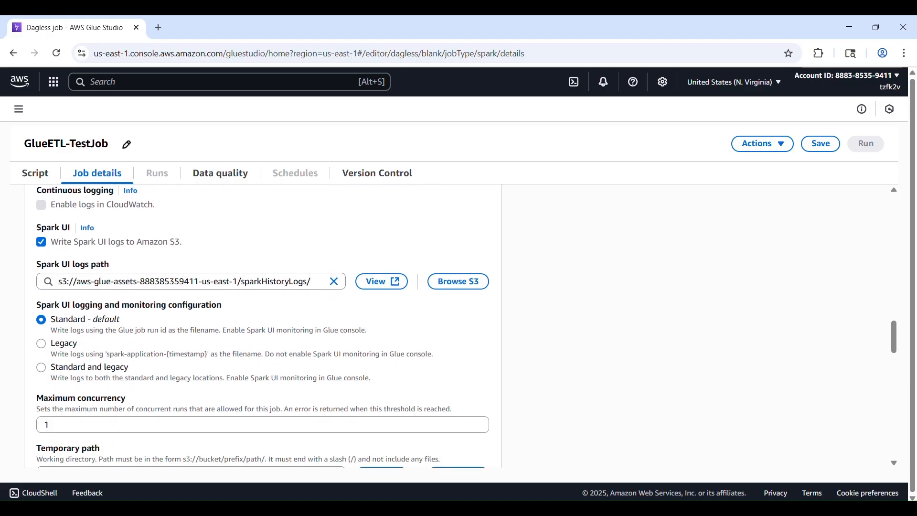
scroll(263, 324, "down", 3)
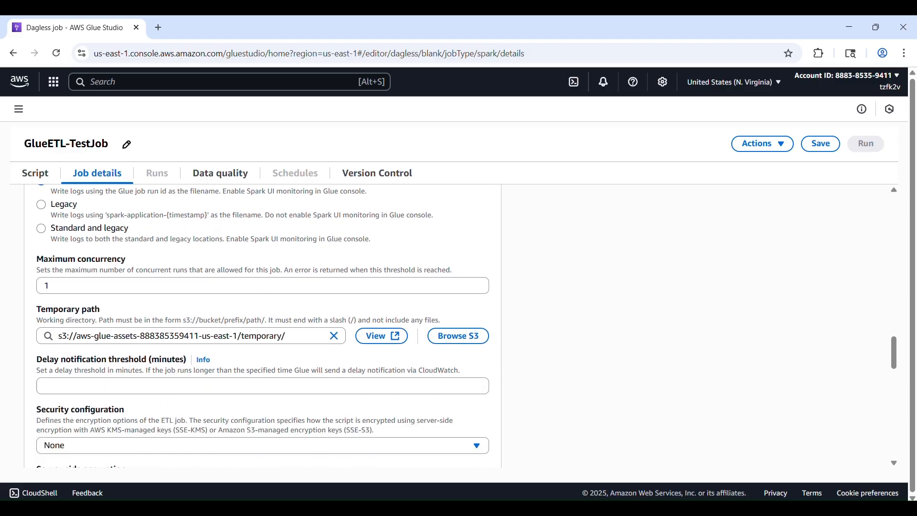
scroll(263, 325, "down", 3)
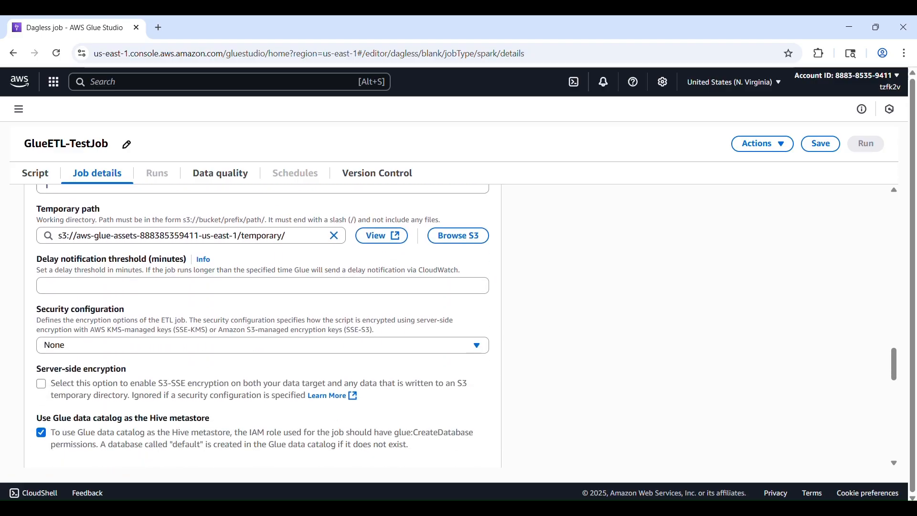
scroll(263, 325, "down", 7)
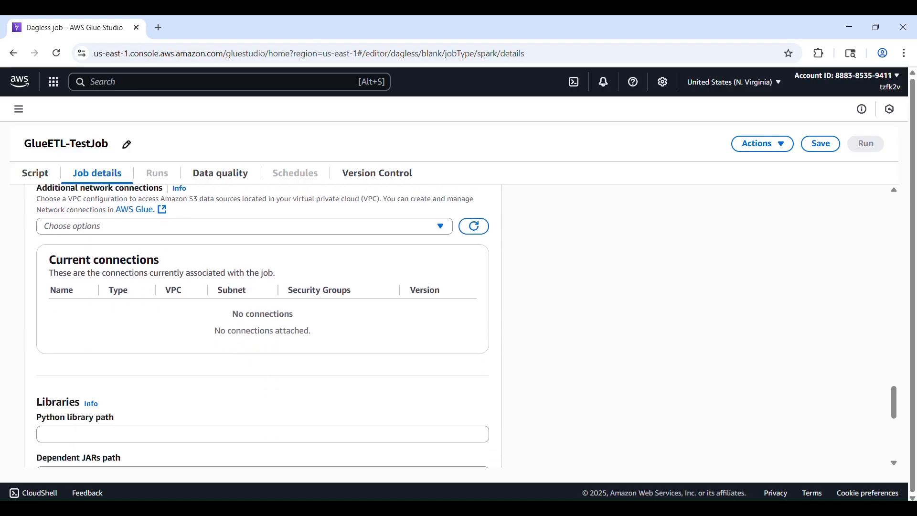
scroll(614, 300, "down", 5)
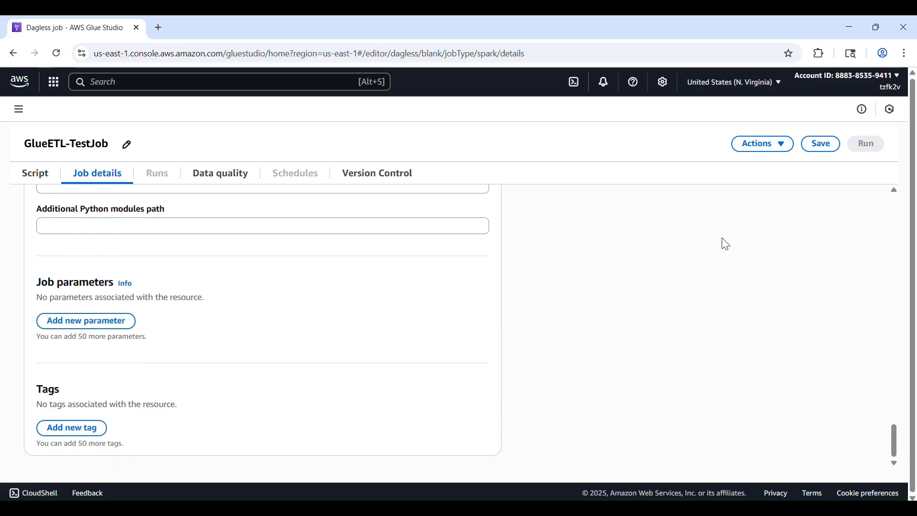
- Save GlueETL-TestJob and start a run from its script view
left_click(830, 147)
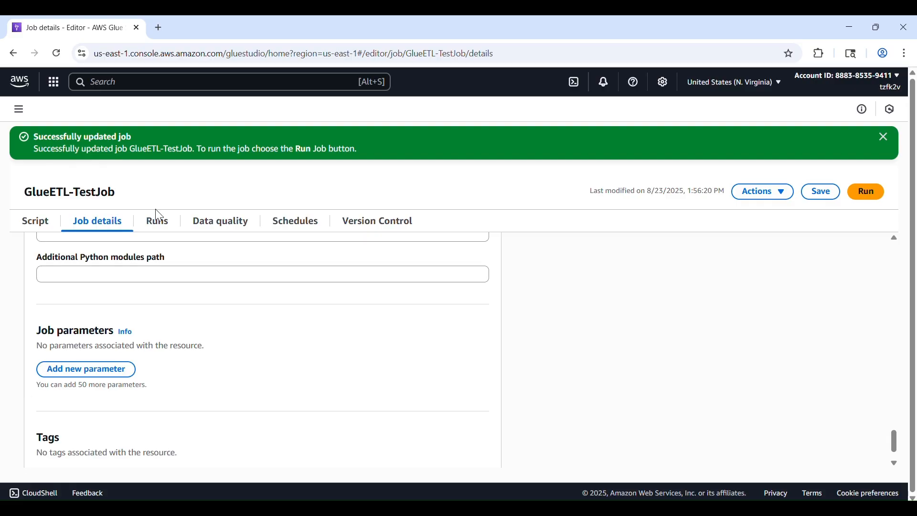
left_click(38, 223)
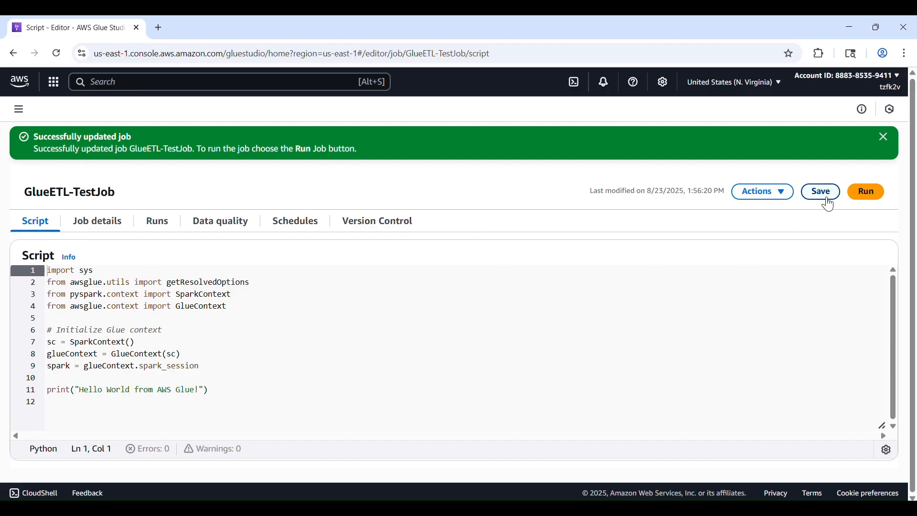
left_click(869, 192)
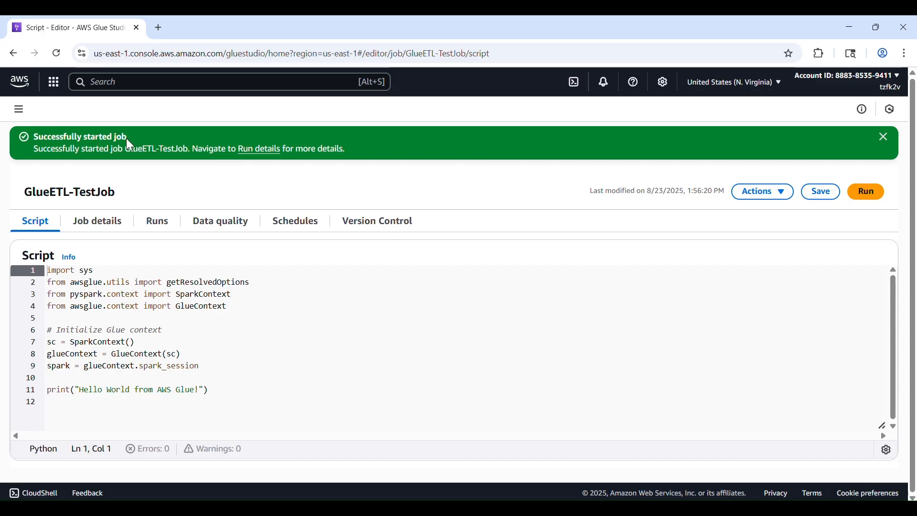
- Open the run details of the started job and read the error message about the IAM role
left_click(265, 152)
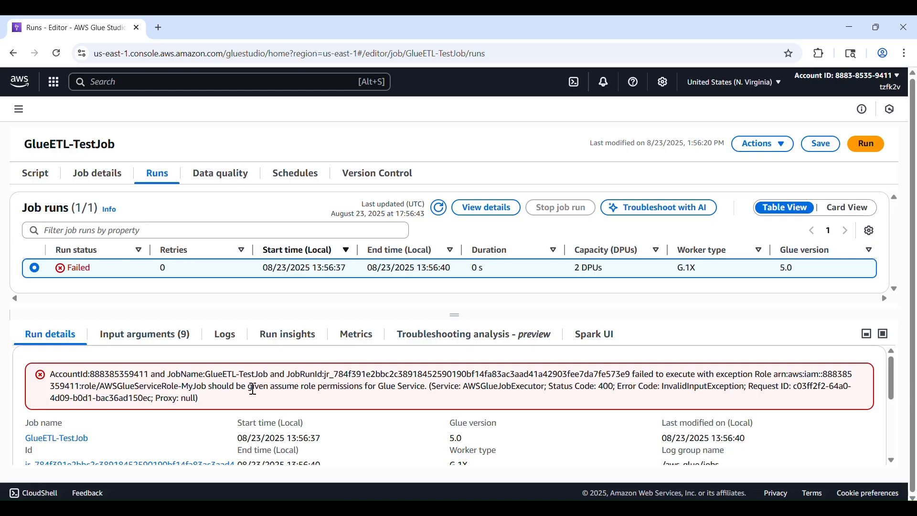
left_click_drag(178, 377, 325, 386)
triple_click(327, 387)
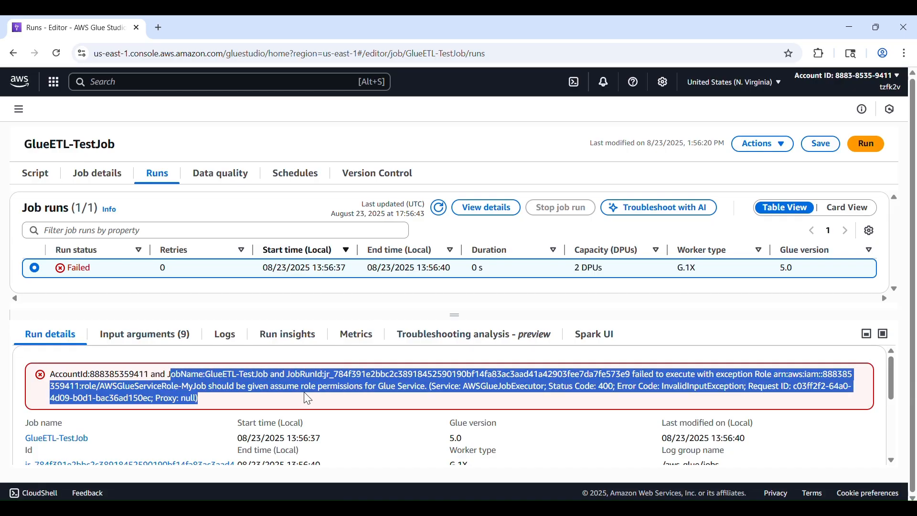
left_click(327, 387)
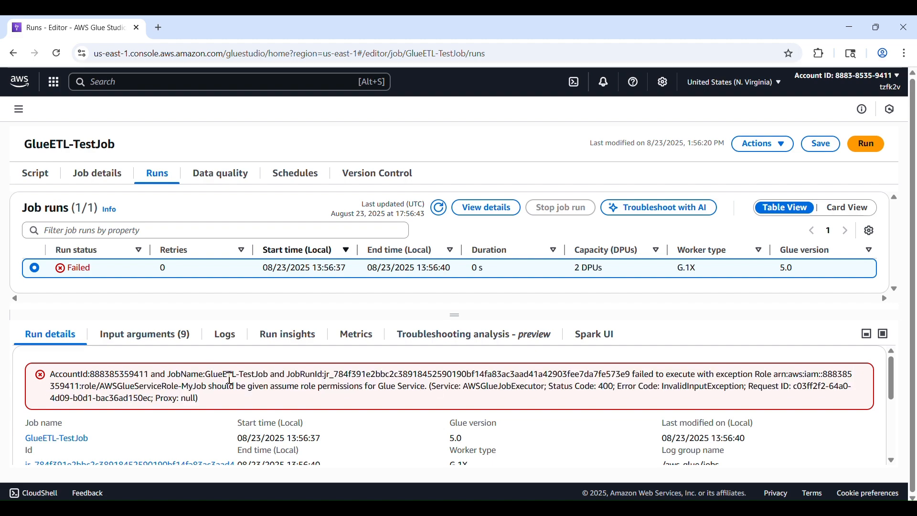
triple_click(230, 380)
left_click(252, 373)
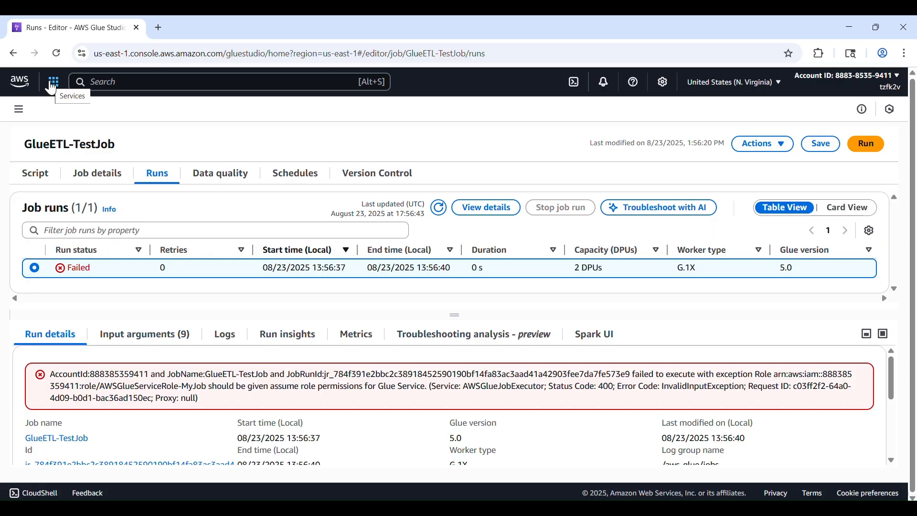
- Switch to the IAM service and open its list of roles
left_click(52, 84)
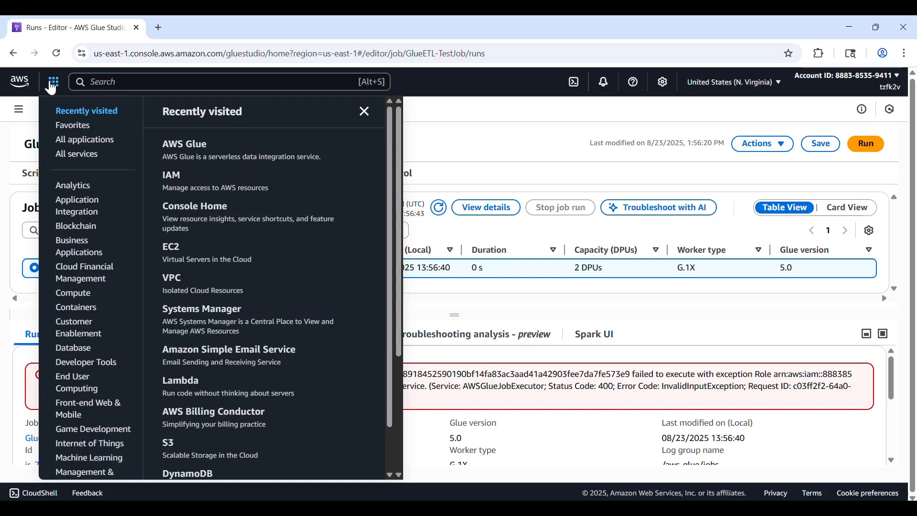
left_click(181, 183)
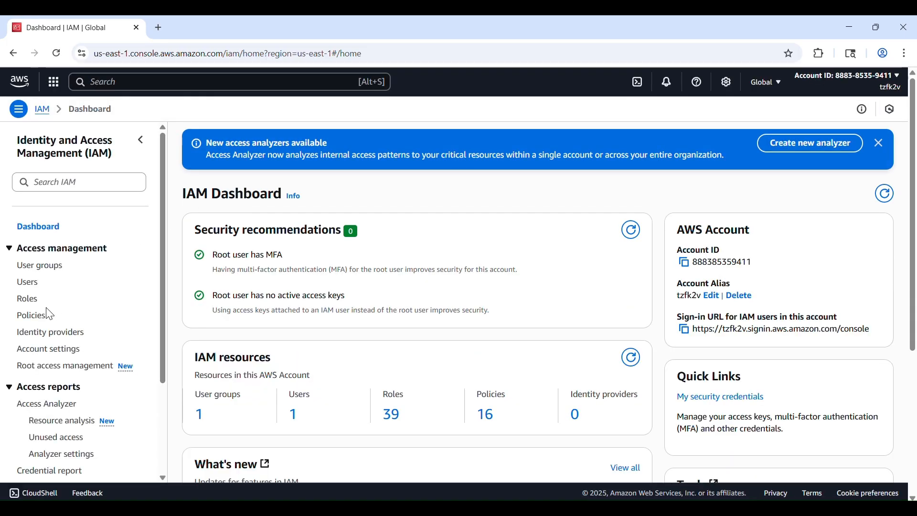
left_click(33, 304)
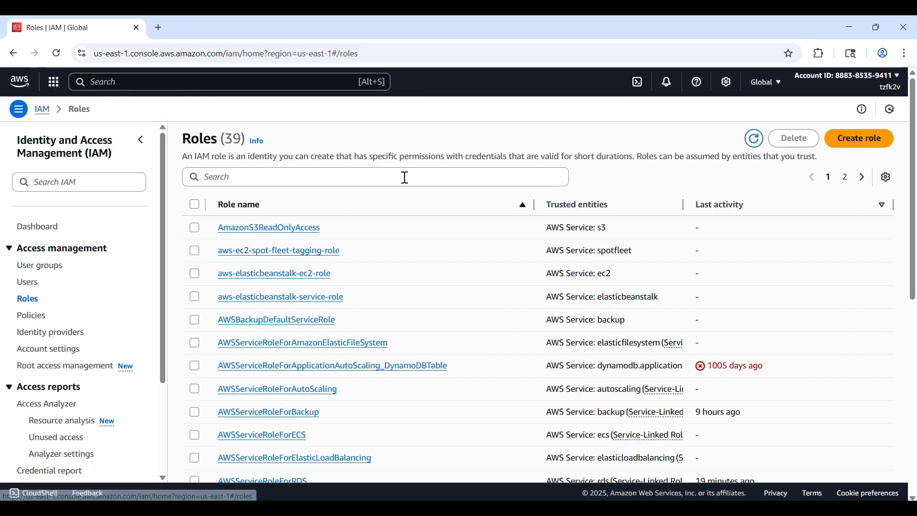
- Start creating a role with AWS service as trusted entity type and Glue as use case, and continue to the permissions
left_click(859, 138)
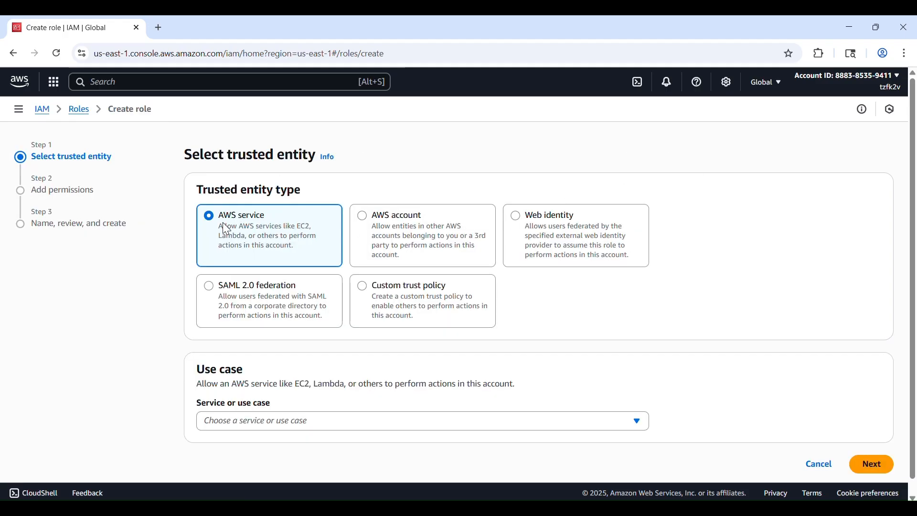
left_click(351, 423)
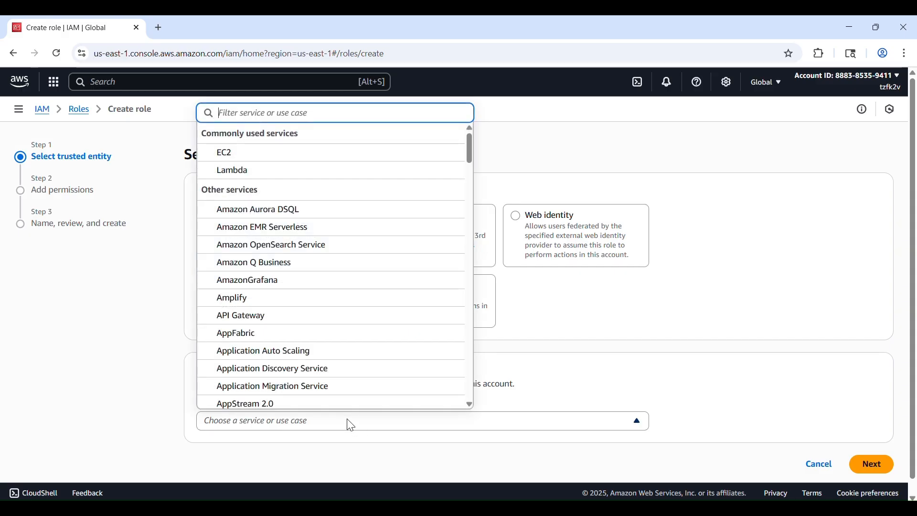
type("glue")
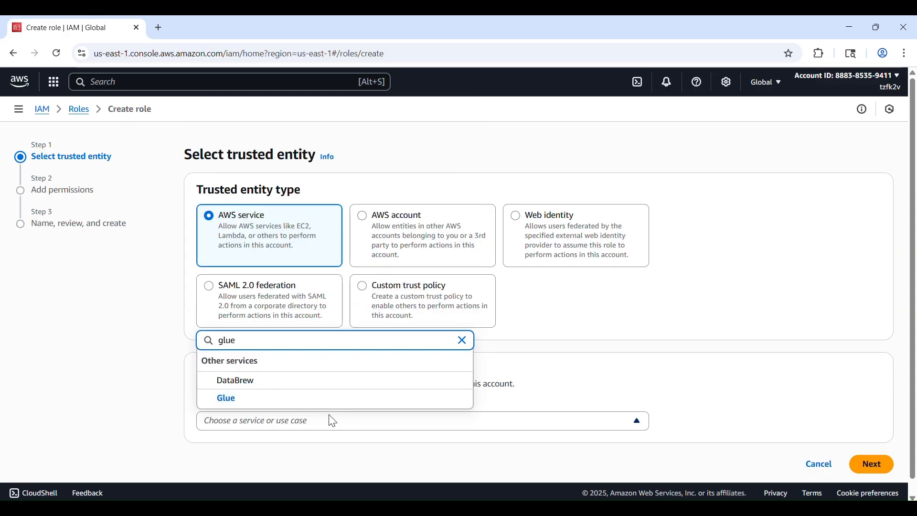
left_click(259, 399)
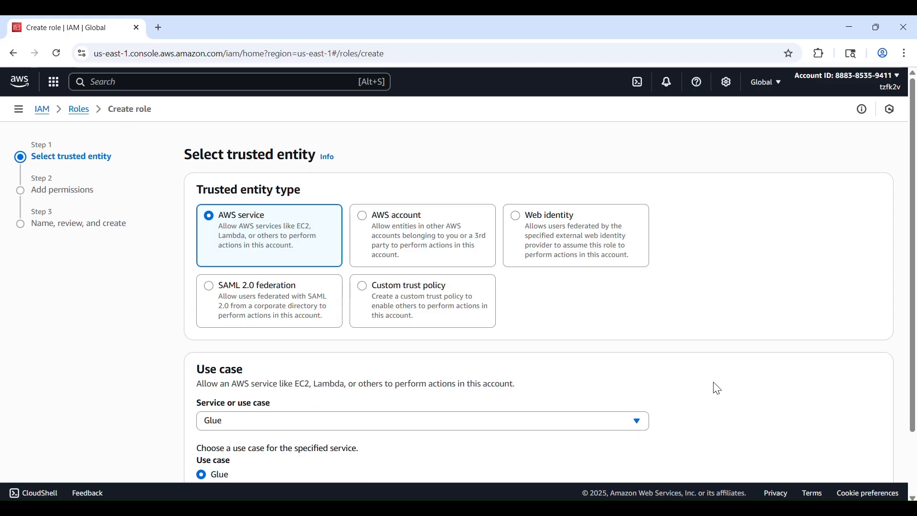
scroll(798, 412, "down", 2)
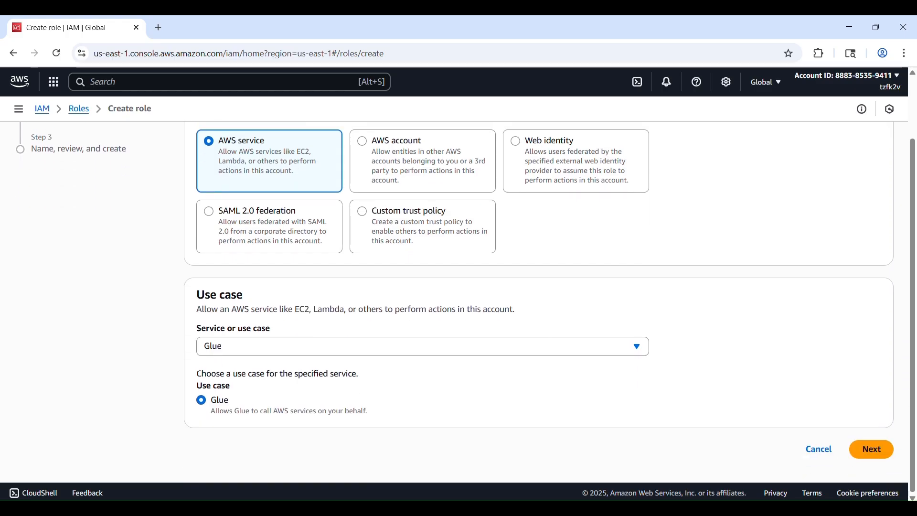
left_click(873, 450)
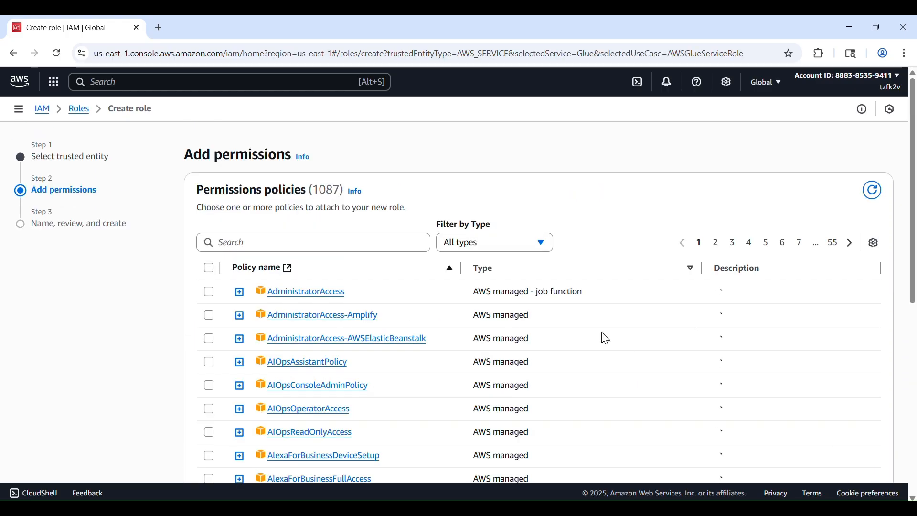
- Copy the policy name AmazonS3FullAccess from the instructions document and search the role's permissions policies for it
left_click(310, 507)
left_click(551, 177)
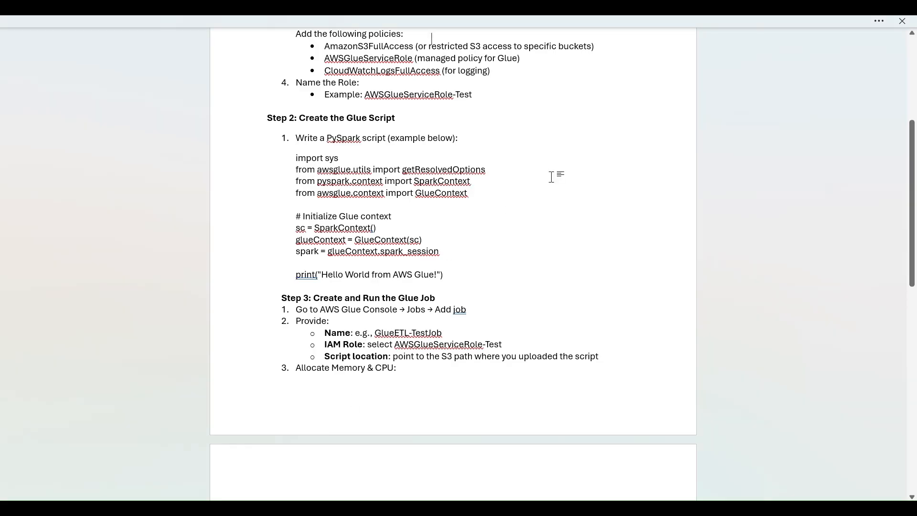
scroll(551, 177, "up", 4)
double_click(382, 174)
key("ctrl+c")
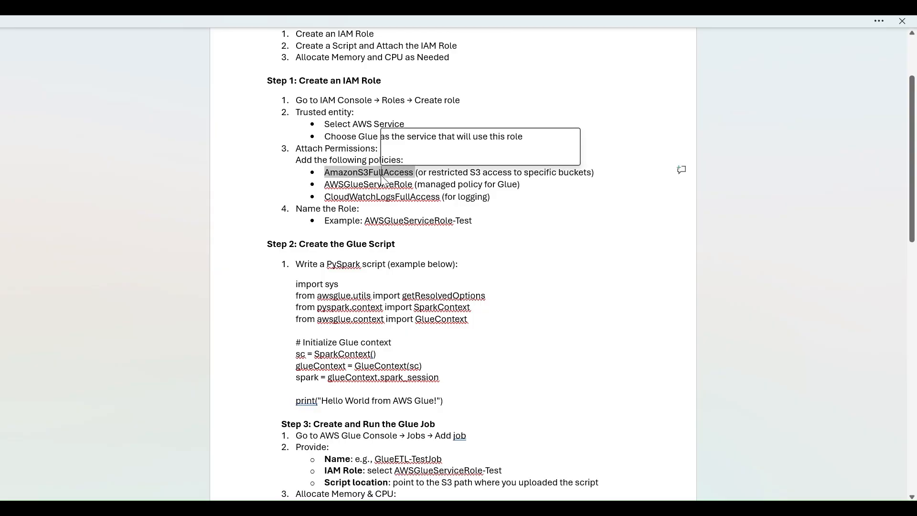
key("alt+Tab")
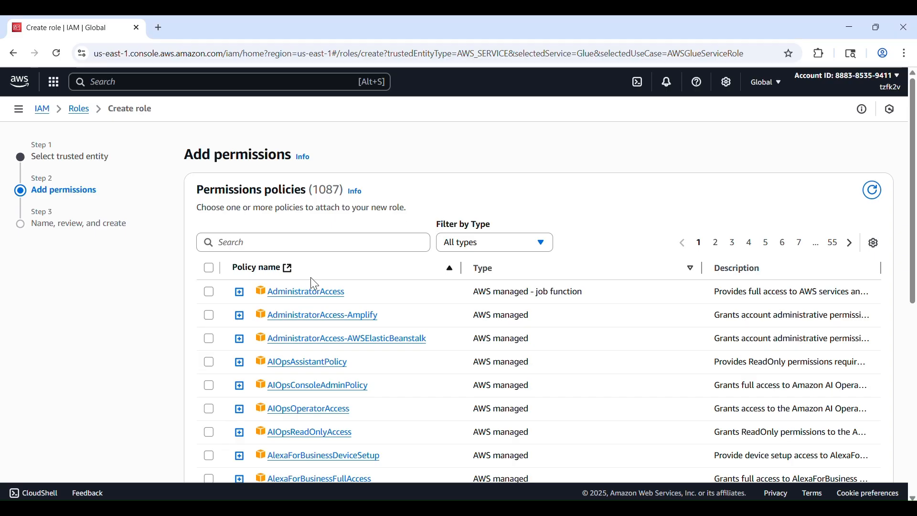
left_click(296, 247)
key("ctrl+v")
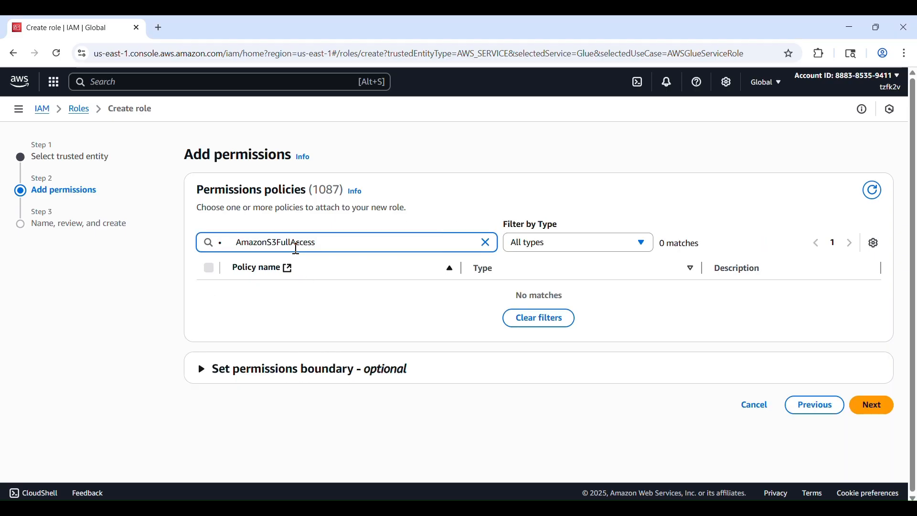
- Try to filter the permissions policies by s3full in place of the pasted policy name
key("BackSpace")
key("BackSpace")
key("BackSpace")
key("BackSpace")
key("BackSpace")
key("BackSpace")
key("BackSpace")
key("BackSpace")
key("BackSpace")
key("BackSpace")
key("BackSpace")
key("BackSpace")
key("BackSpace")
key("BackSpace")
key("BackSpace")
key("BackSpace")
type("s3full")
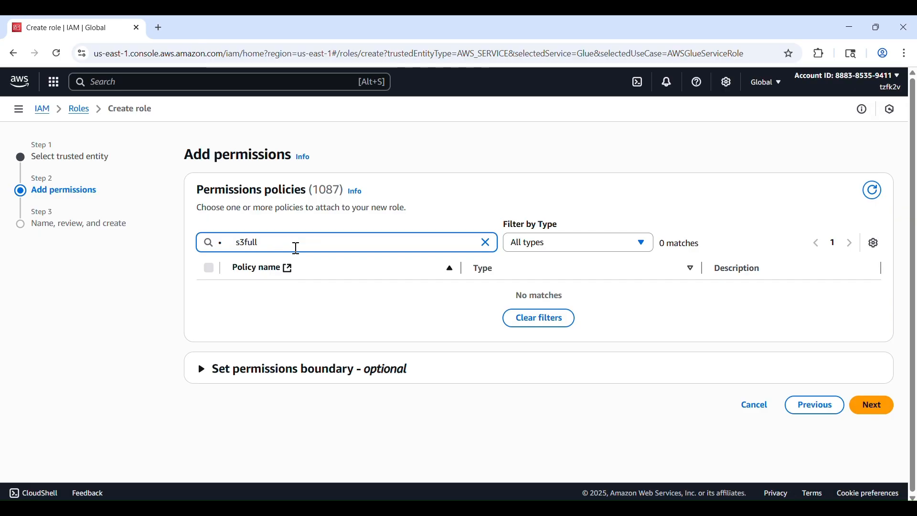
- Clear the policy search, filter the policies by s3ful, and select AmazonS3FullAccess
key("BackSpace")
key("BackSpace")
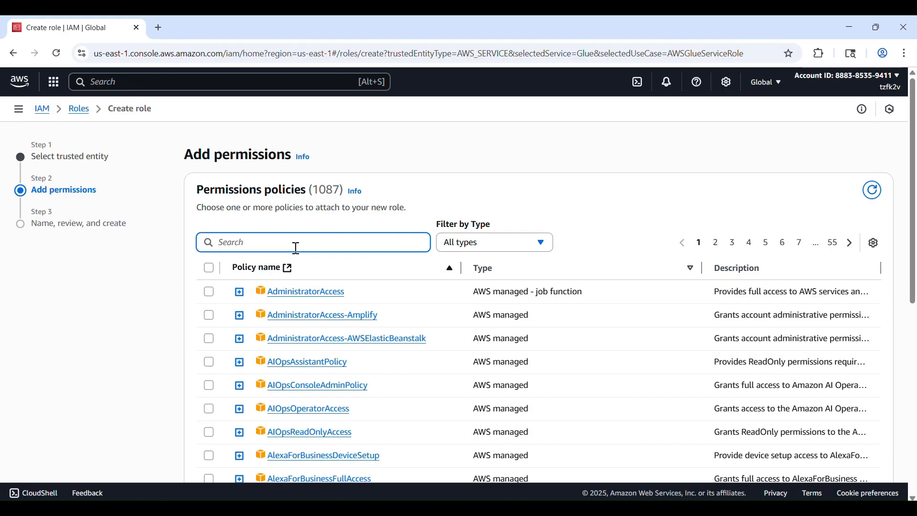
type("s3ful")
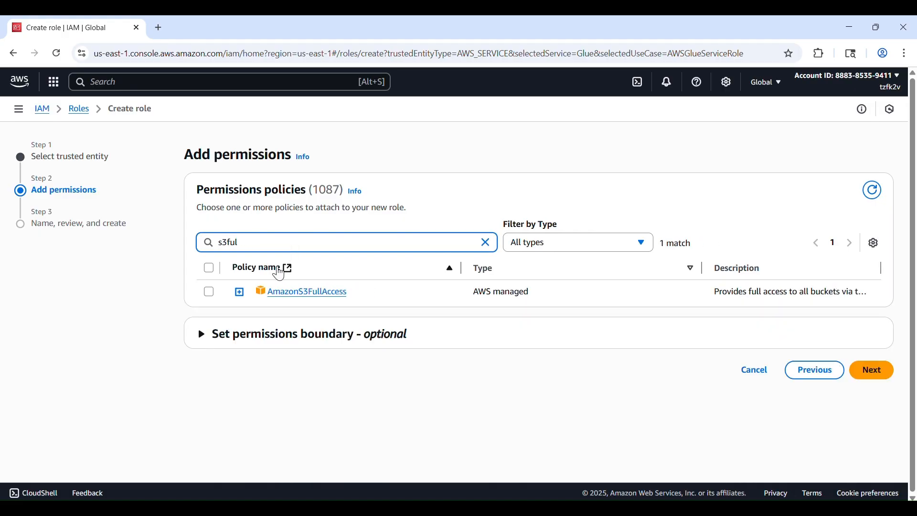
left_click(209, 292)
- Check the instructions document for the next policy, filter the policies by glueservi, and select AWSGlueServiceRole
triple_click(284, 243)
key("alt+Tab")
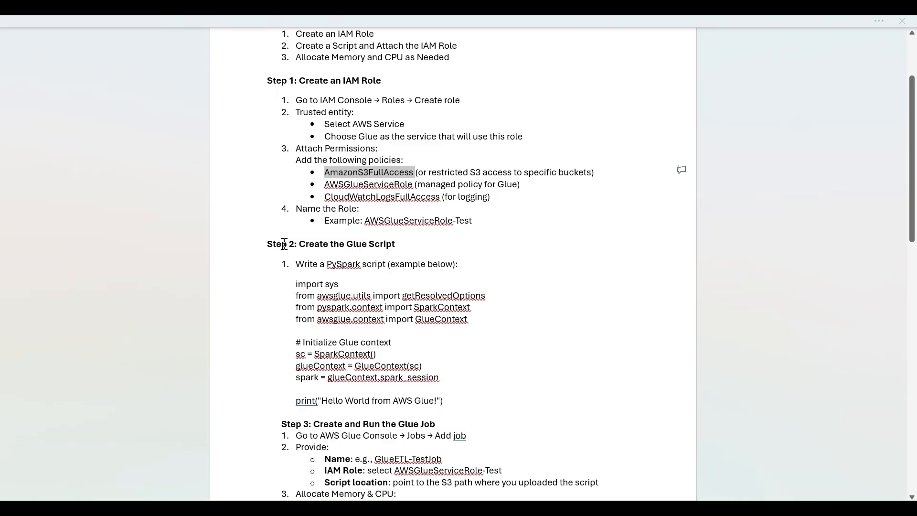
key("alt+Tab")
type("glueservi")
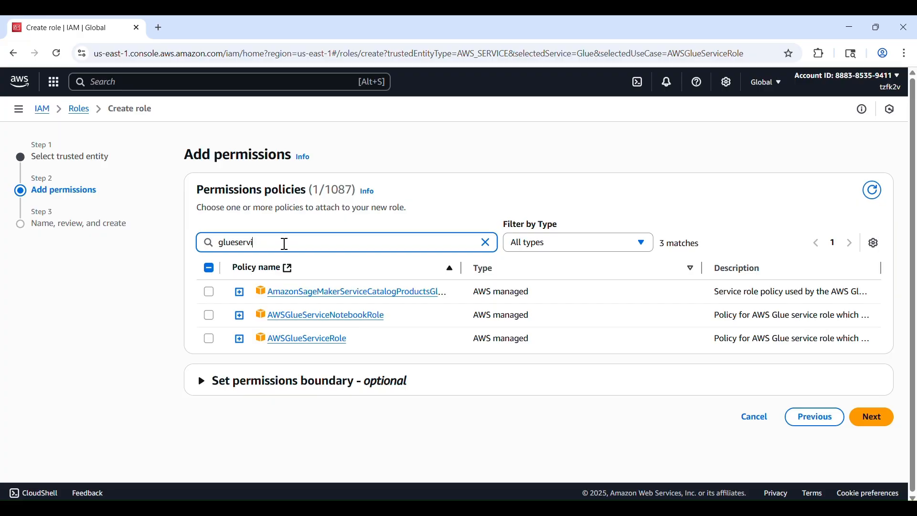
left_click(209, 339)
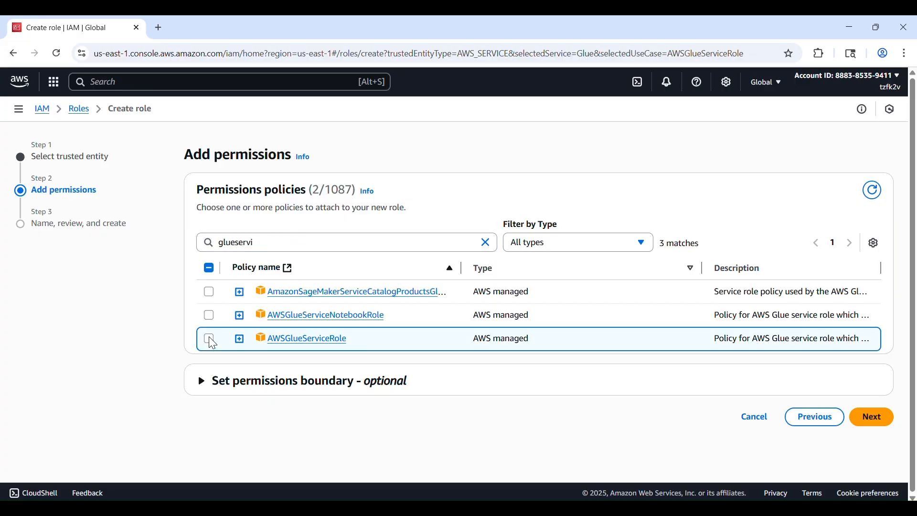
- Filter the policies by cloudwatchlogs, checking the name in the instructions document, and select CloudWatchLogsFullAccess
key("alt+Tab")
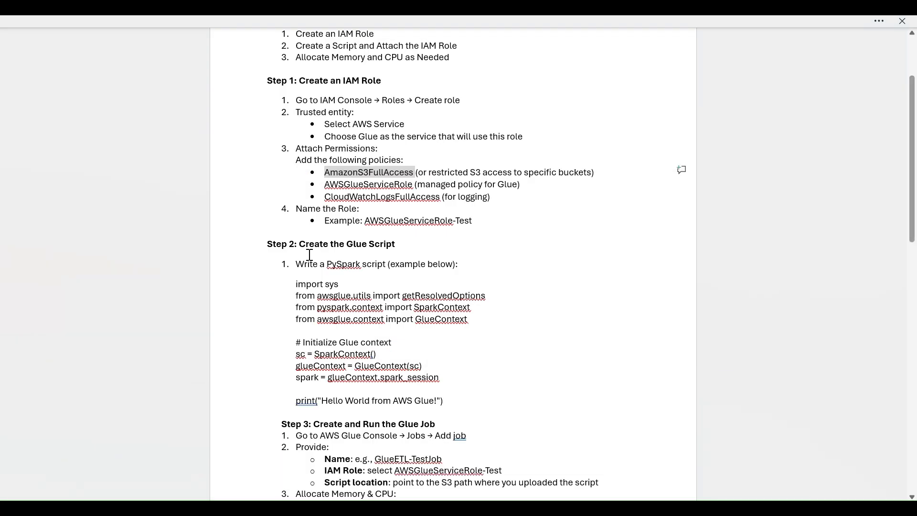
key("alt+Tab")
double_click(263, 243)
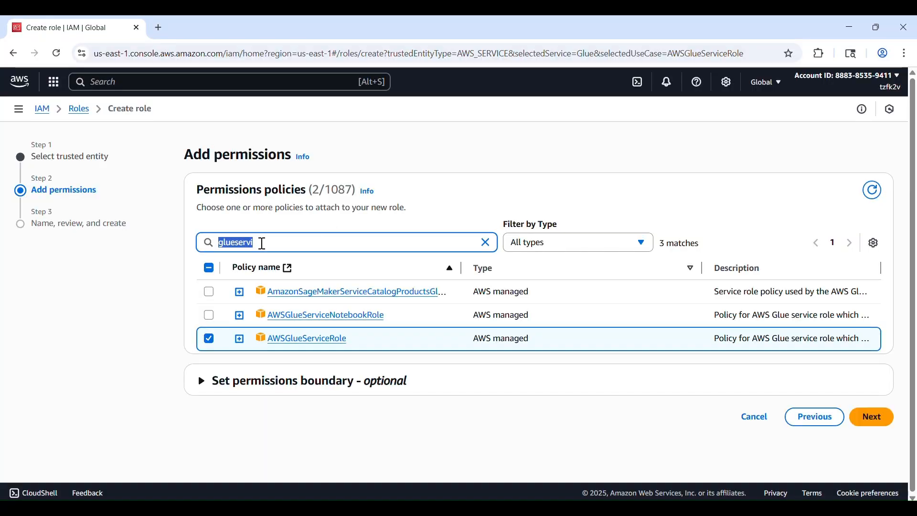
type("cloudwat")
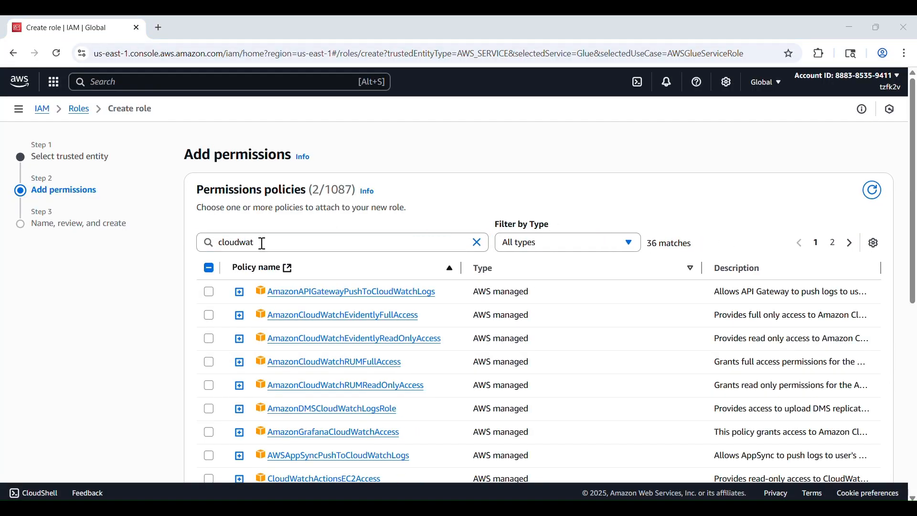
key("alt+Tab")
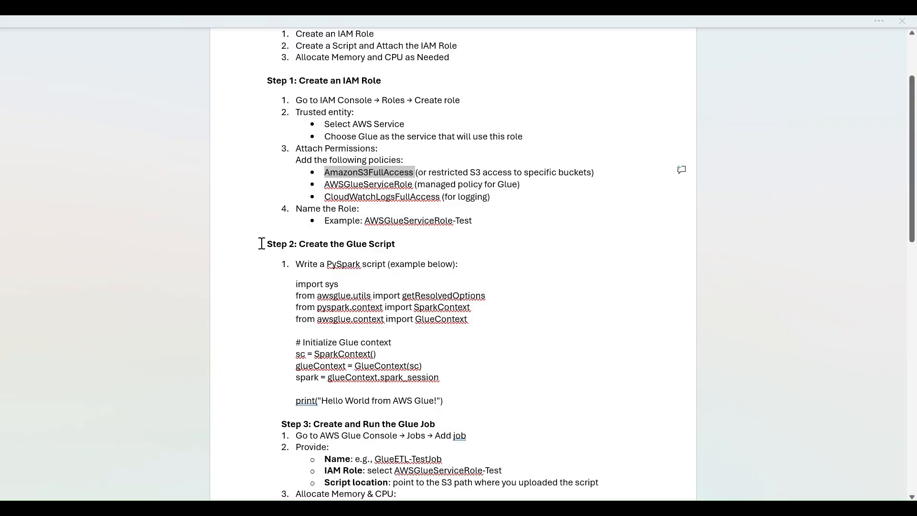
key("alt+Tab")
type("chlo")
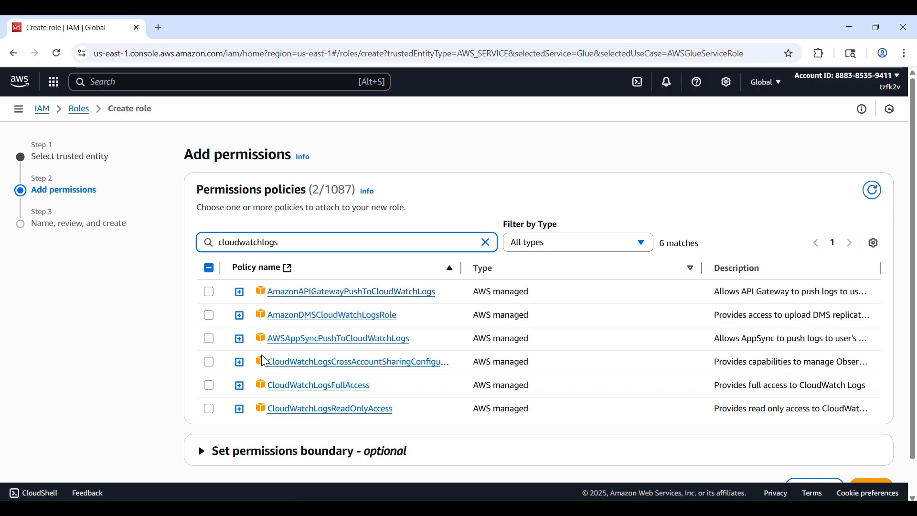
left_click(209, 388)
- Check the policy list in the instructions document and continue with the selected policies to the naming and review page
key("alt+Tab")
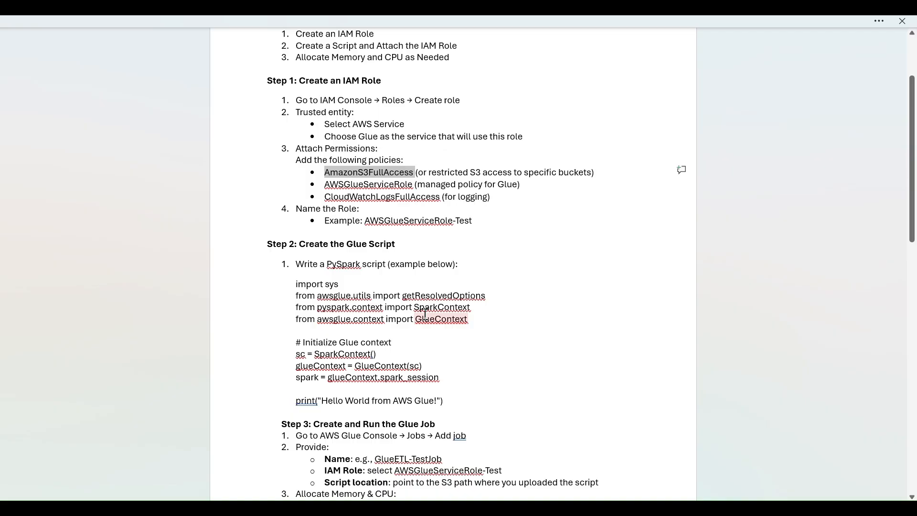
key("alt+Tab")
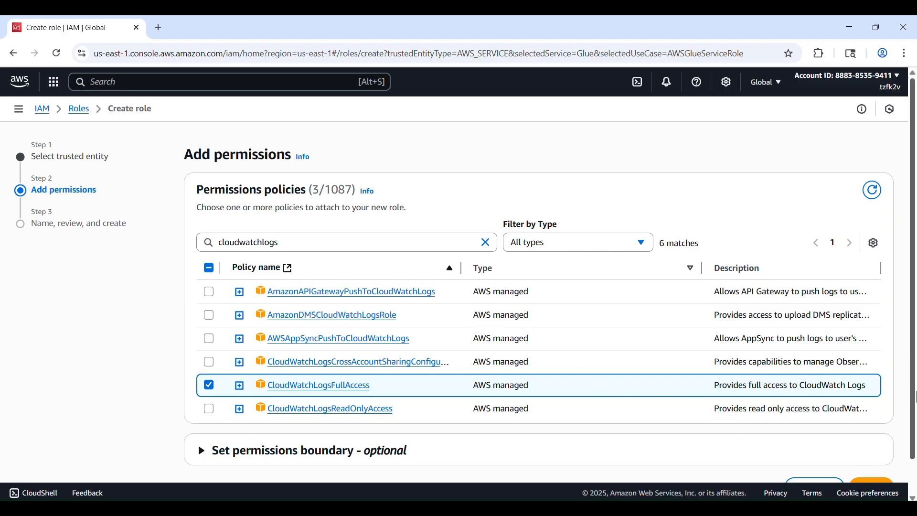
scroll(915, 470, "down", 2)
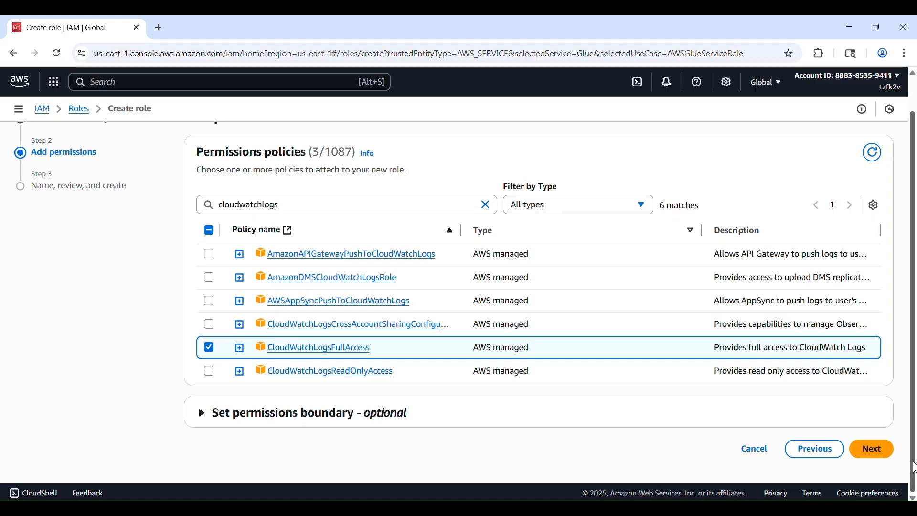
left_click(875, 451)
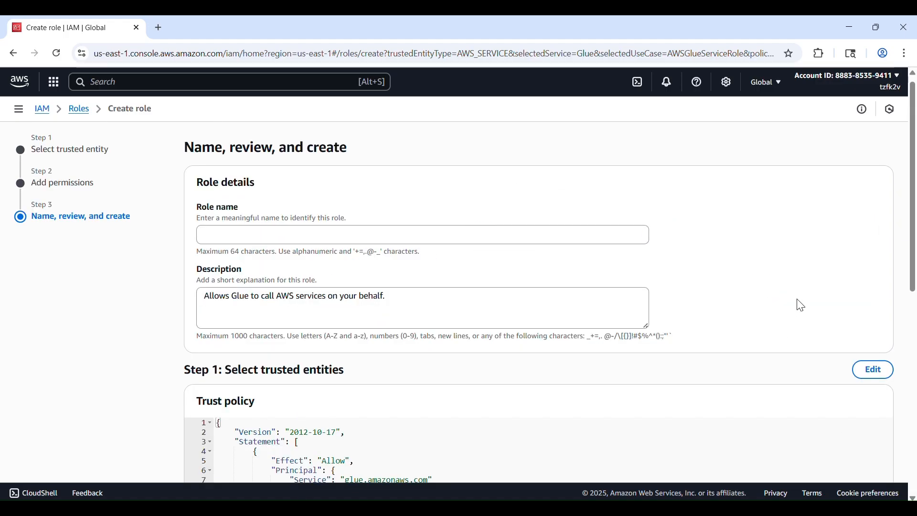
- Review the role's trust policy and permissions policy summary, and try to create the role without a name
scroll(549, 301, "down", 4)
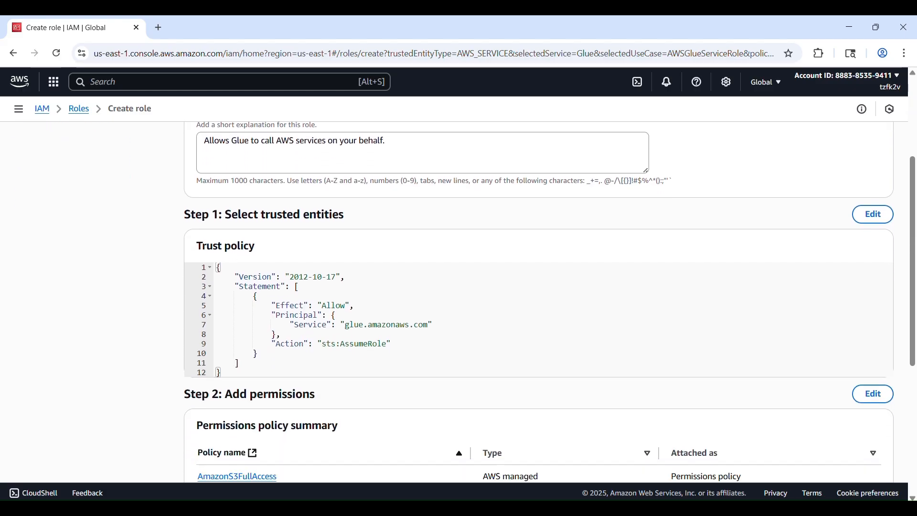
scroll(549, 301, "down", 1)
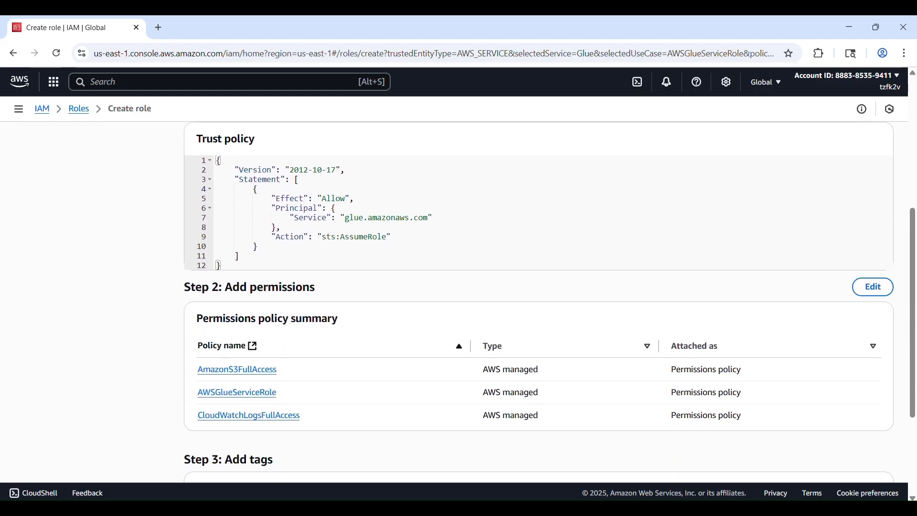
scroll(549, 301, "up", 1)
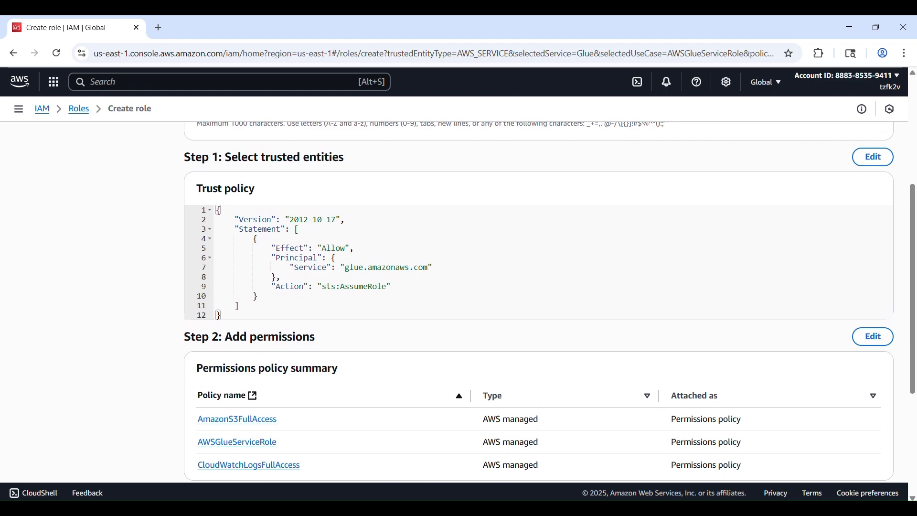
scroll(549, 301, "down", 2)
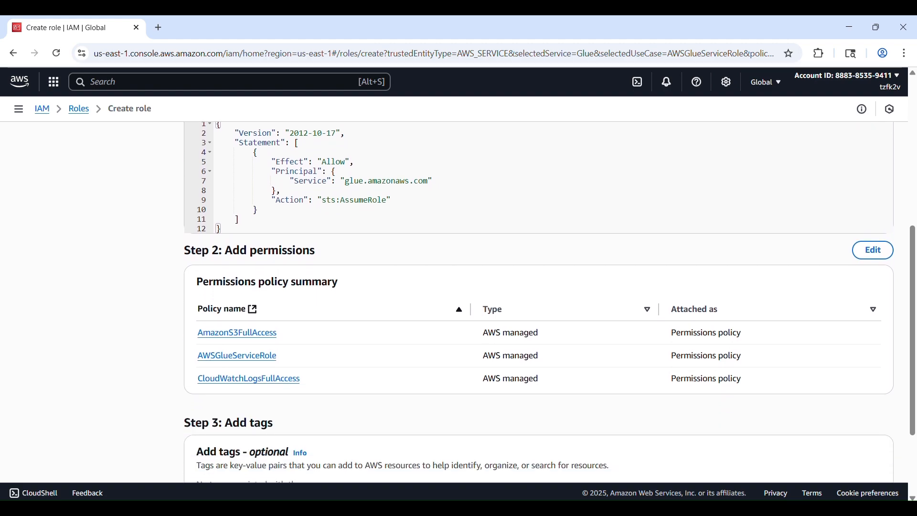
scroll(717, 299, "down", 2)
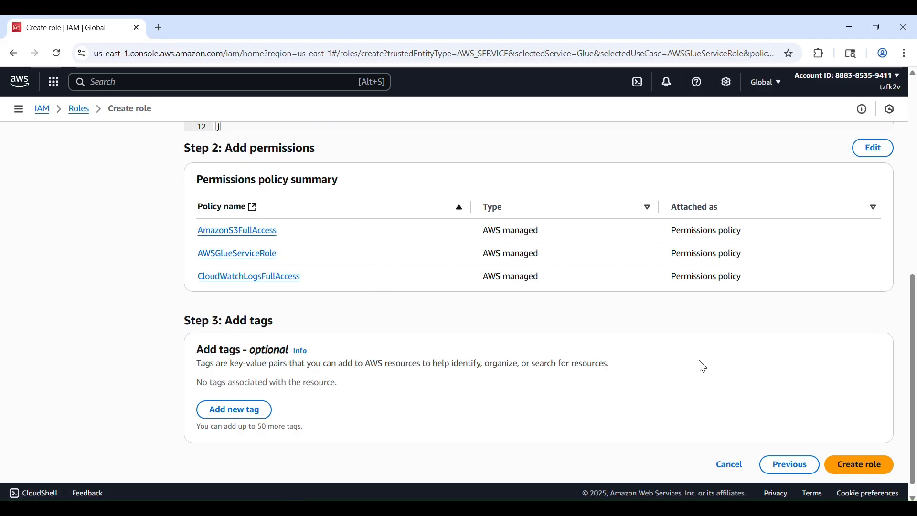
left_click(859, 464)
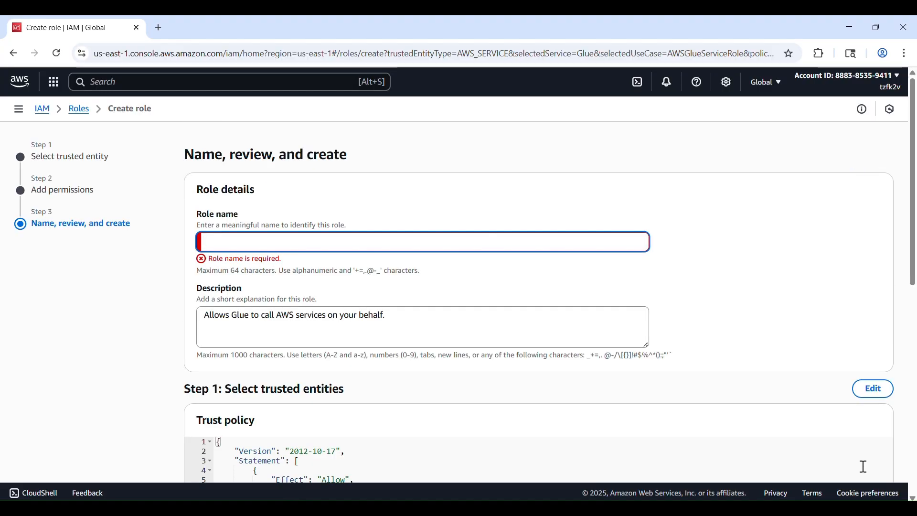
- Name the role AWSGlueServiceRole-Test, copying the name from the instructions document, and create the role
key("alt+Tab")
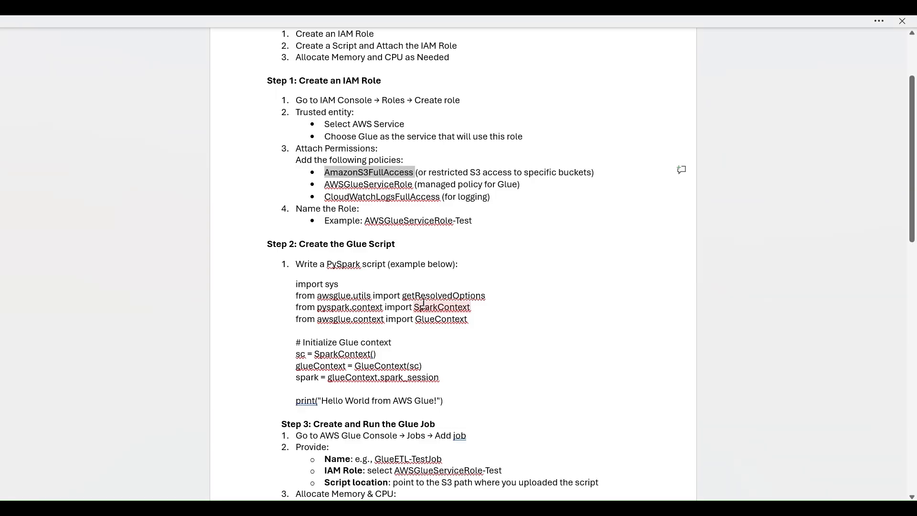
left_click_drag(471, 222, 374, 224)
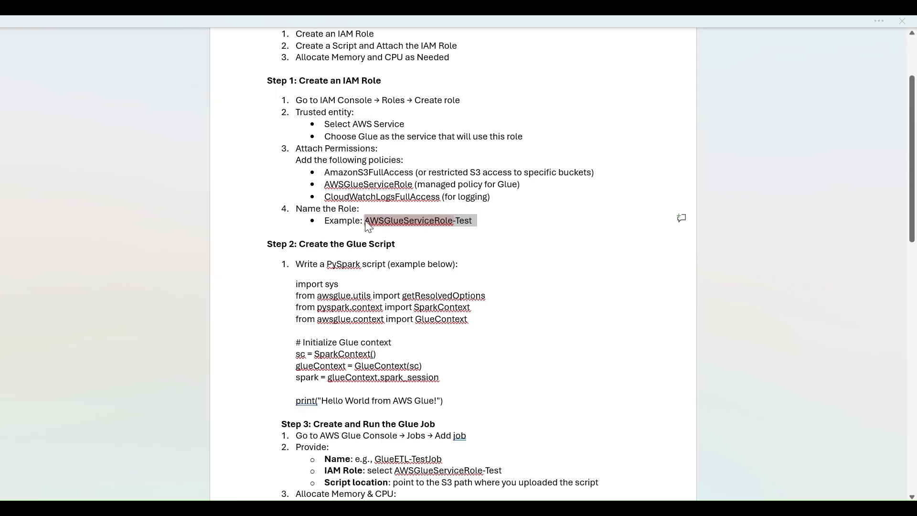
key("ctrl+c")
key("alt+Tab")
key("ctrl+v")
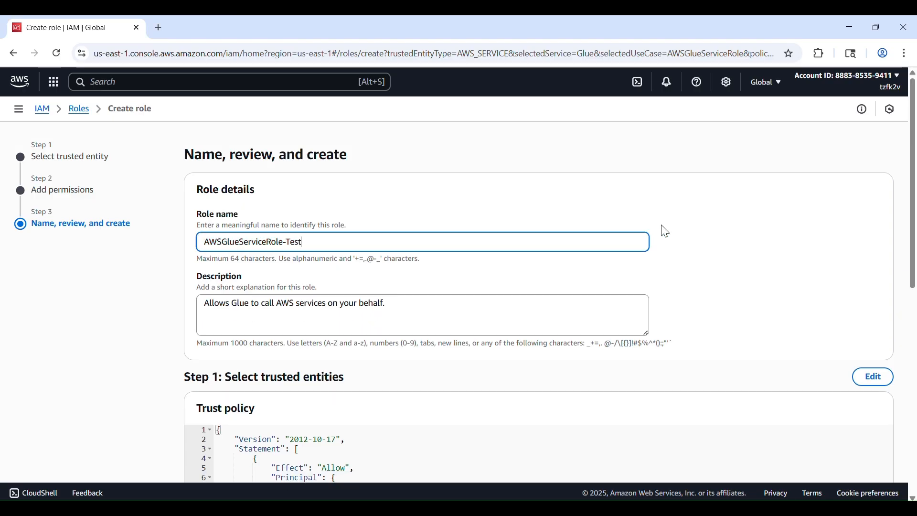
scroll(667, 232, "down", 5)
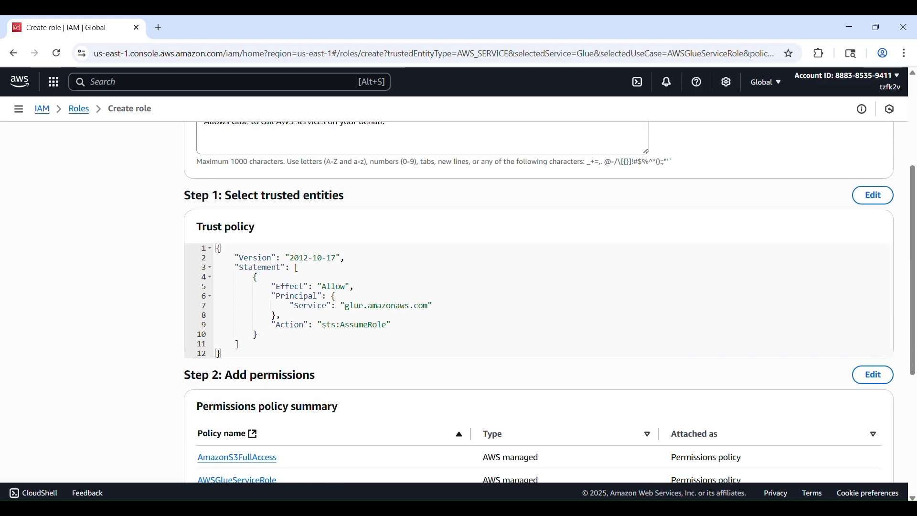
scroll(549, 300, "down", 4)
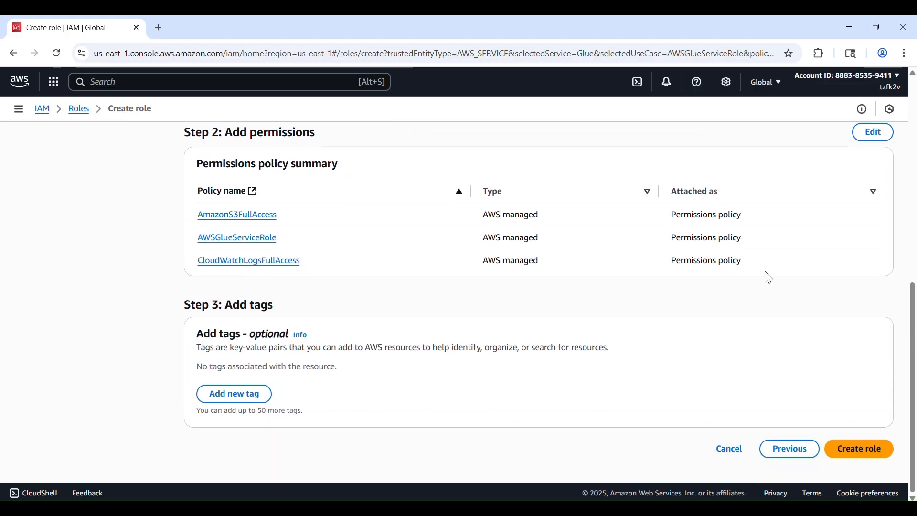
left_click(855, 443)
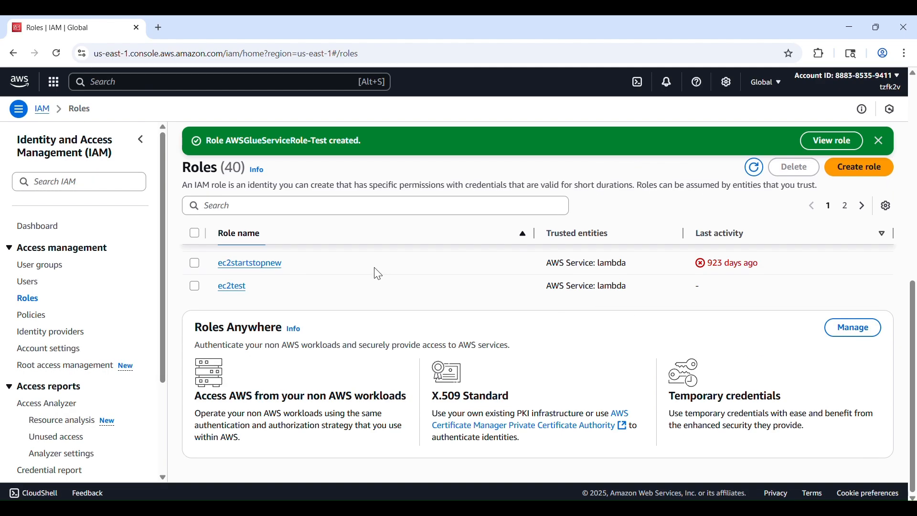
- Search the list of IAM roles for AWSGlueServiceRole-Test
scroll(544, 358, "up", 5)
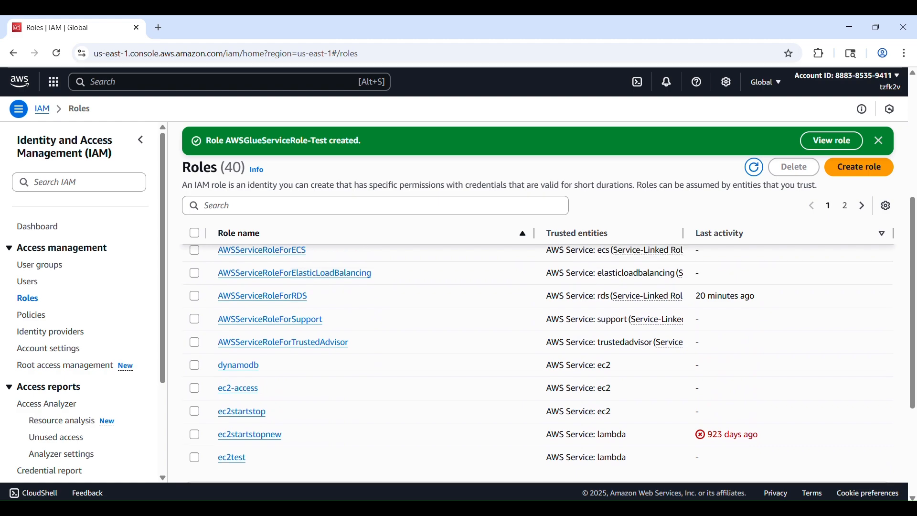
scroll(544, 359, "up", 5)
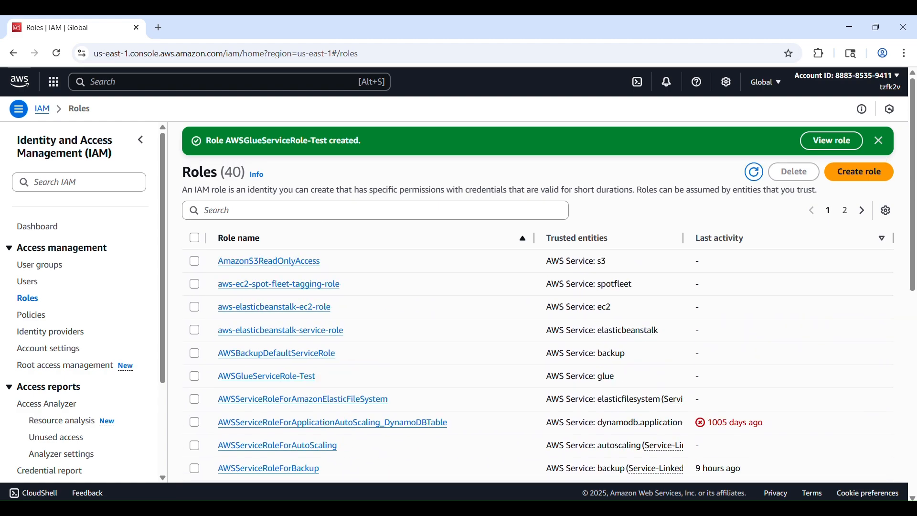
left_click(247, 211)
key("ctrl+v")
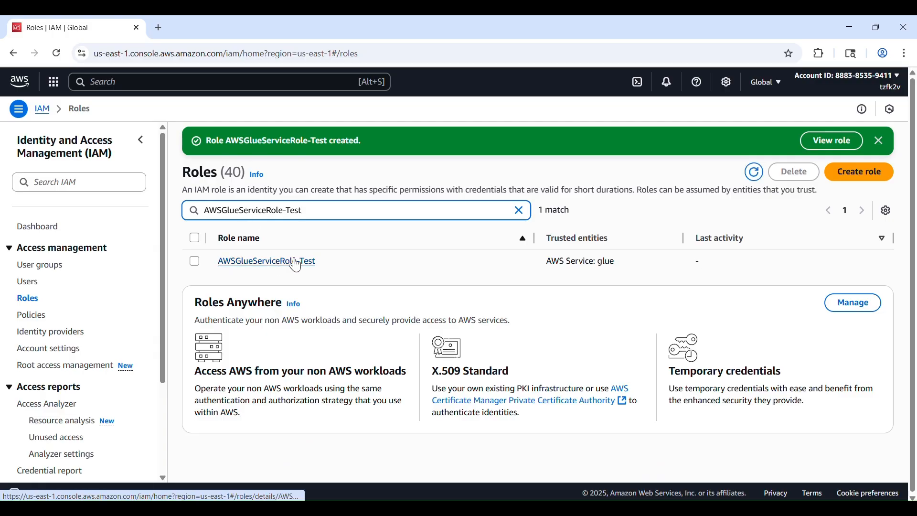
- Go to the ETL jobs in AWS Glue and open the existing job GlueETL-TestJob for editing
left_click(54, 84)
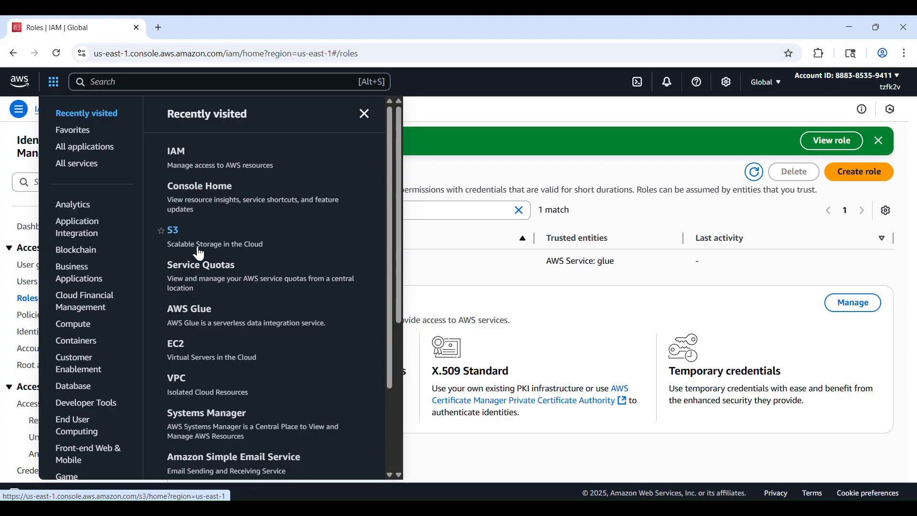
left_click(196, 310)
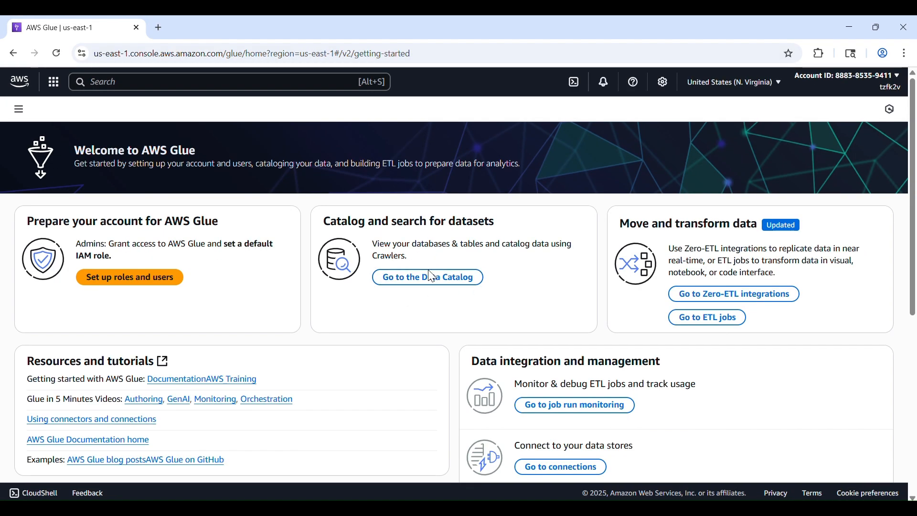
left_click(707, 325)
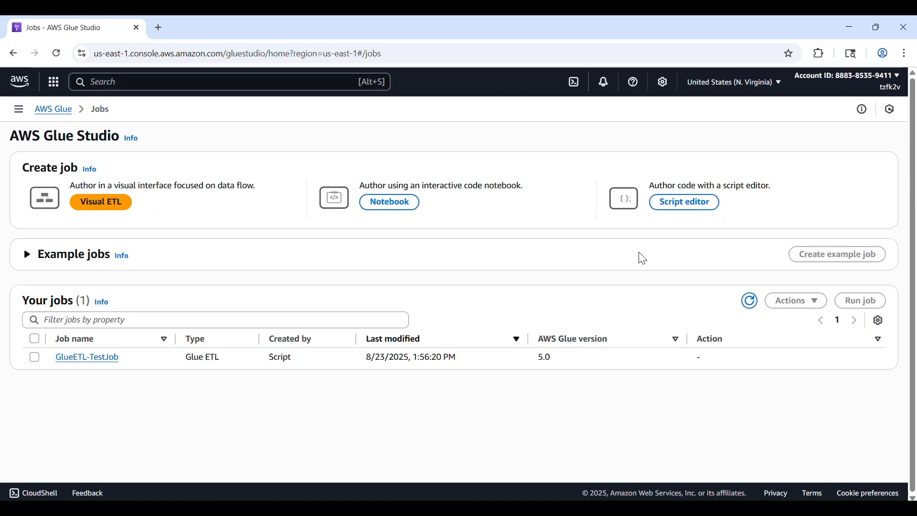
left_click(695, 202)
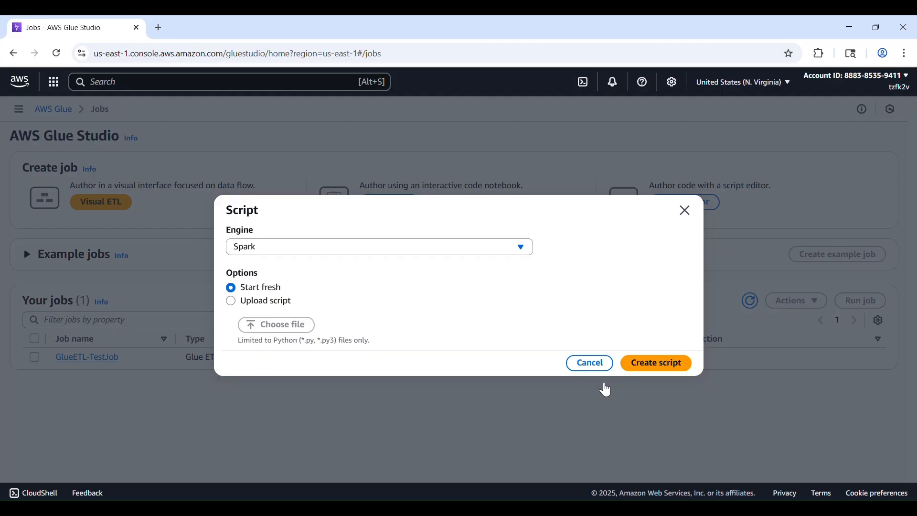
left_click(595, 367)
left_click(34, 357)
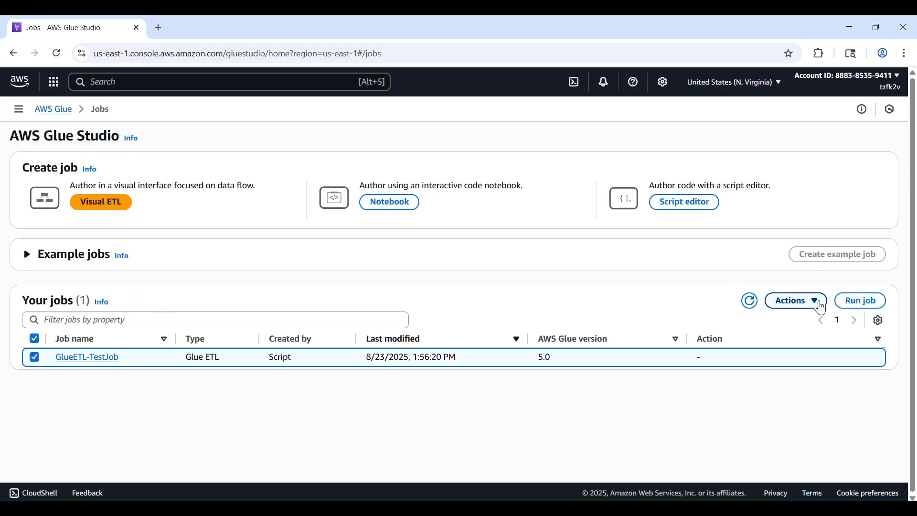
left_click(814, 305)
left_click(812, 324)
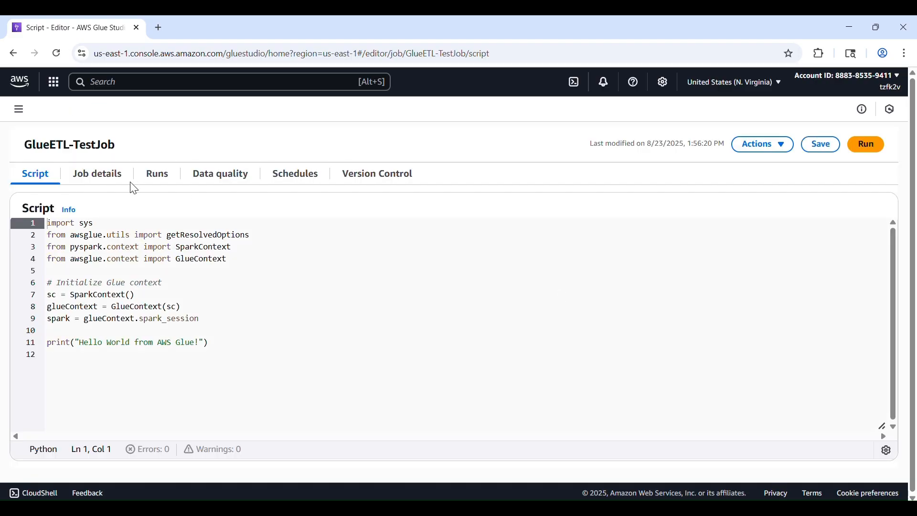
- Set the job's IAM role to AWSGlueServiceRole-Test in its job details and save the job
left_click(96, 180)
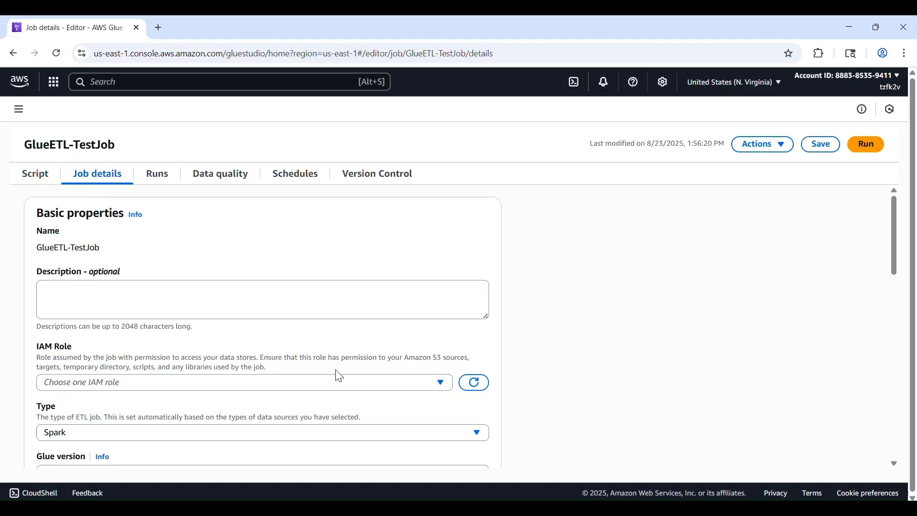
left_click(308, 382)
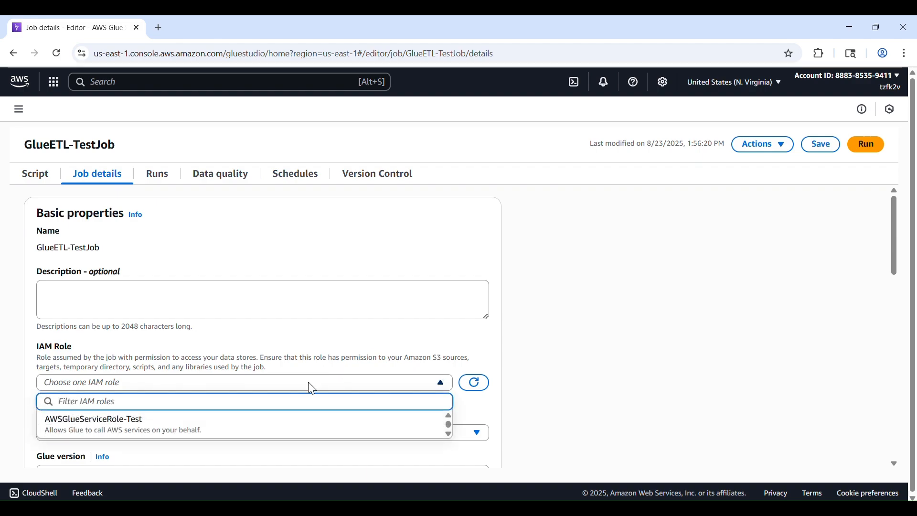
left_click(168, 427)
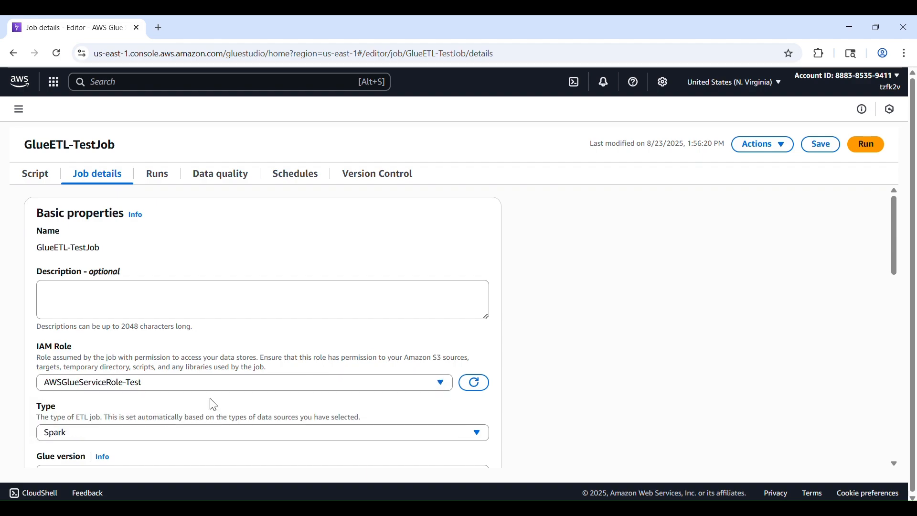
scroll(693, 311, "down", 2)
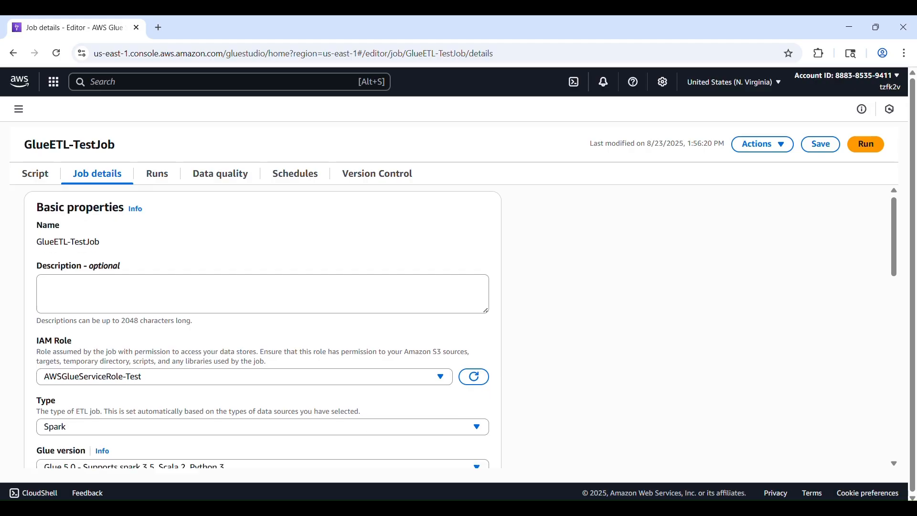
left_click(823, 146)
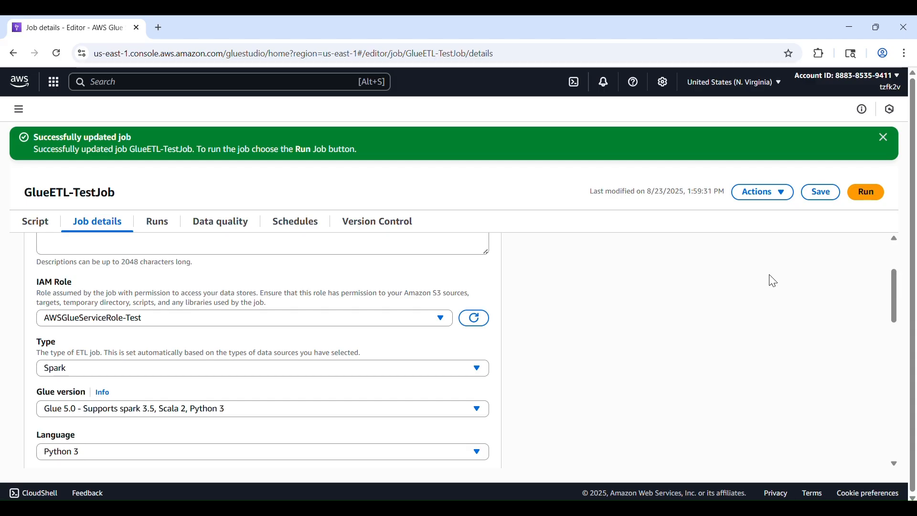
- Run GlueETL-TestJob from its script view, open the list of its runs and reload the page
left_click(42, 223)
left_click(866, 197)
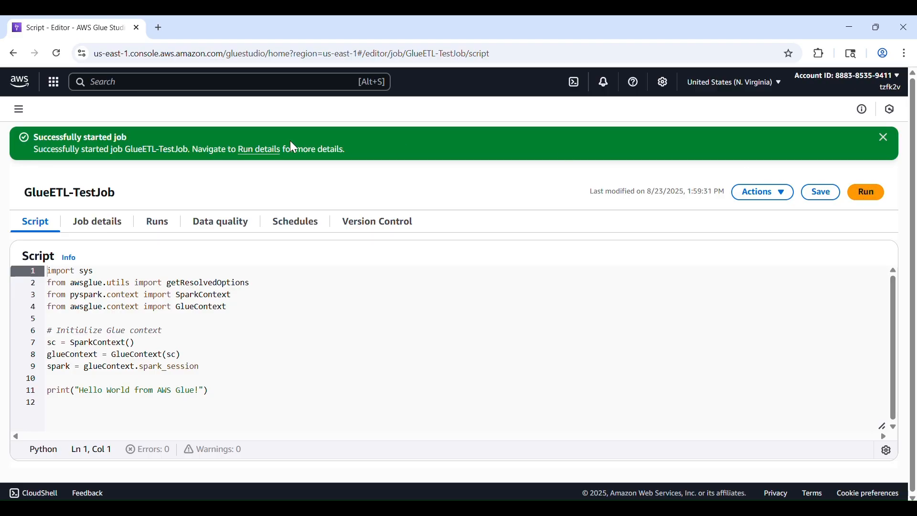
left_click(262, 150)
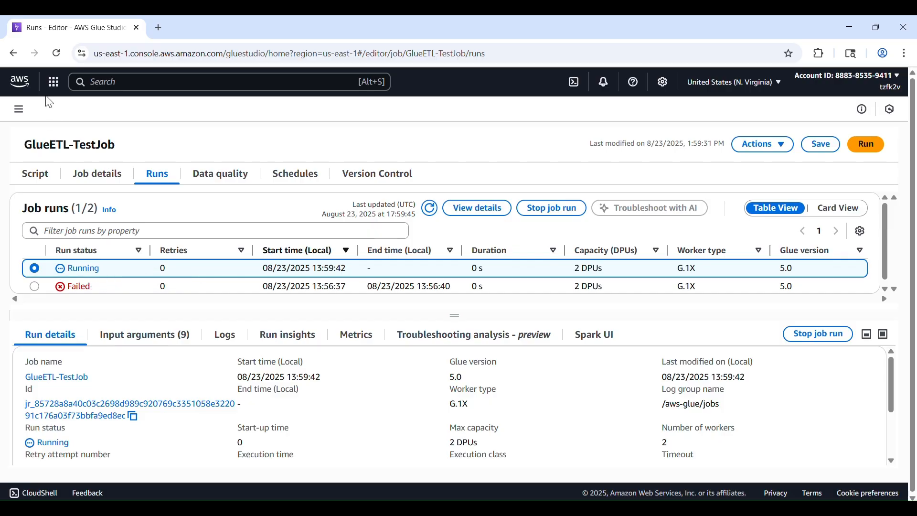
left_click(53, 61)
left_click(57, 54)
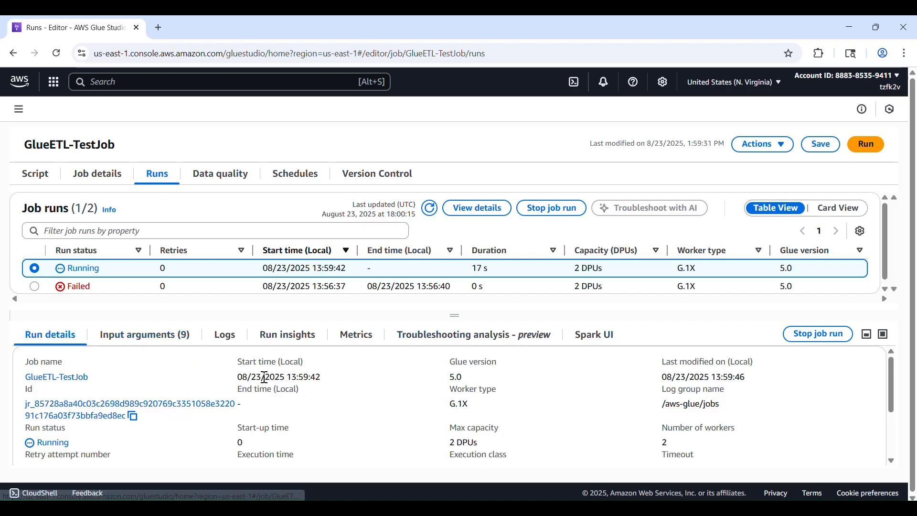
- Check the current run's details, driver logs and input arguments while the job is executing
scroll(286, 377, "down", 1)
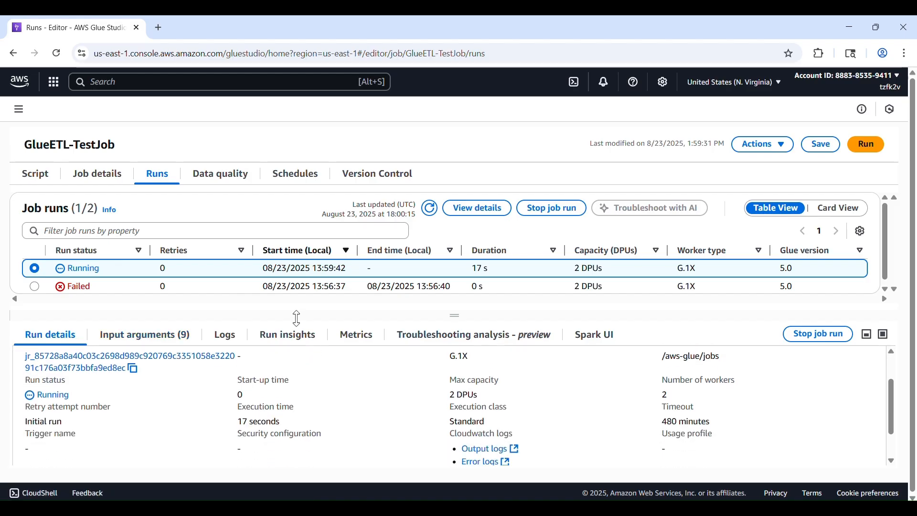
left_click(227, 342)
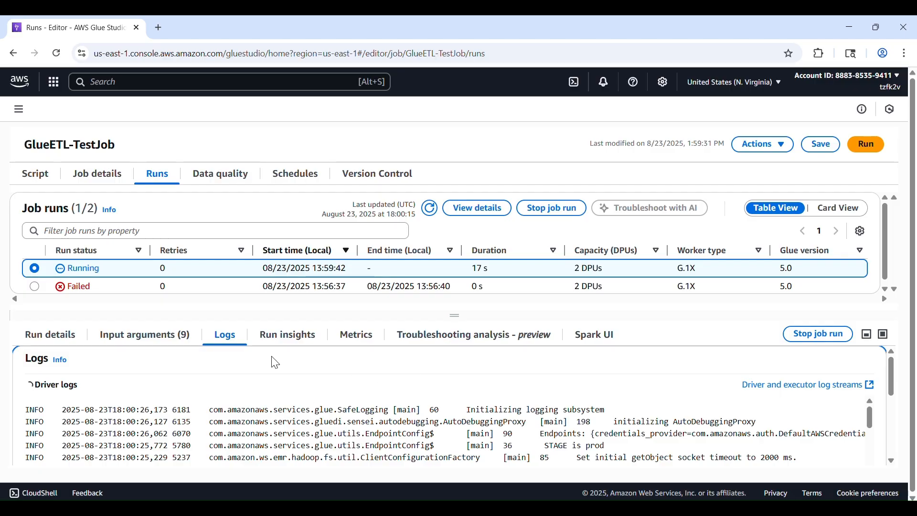
left_click(60, 340)
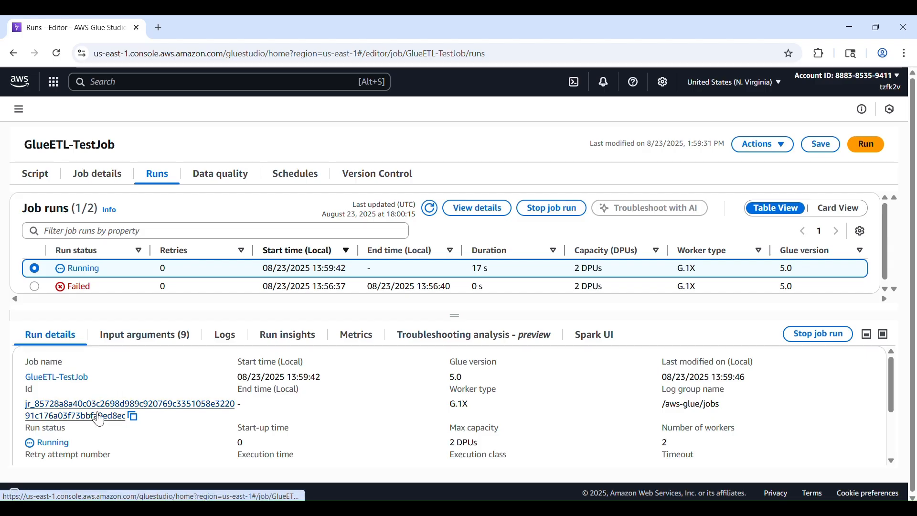
scroll(454, 409, "down", 3)
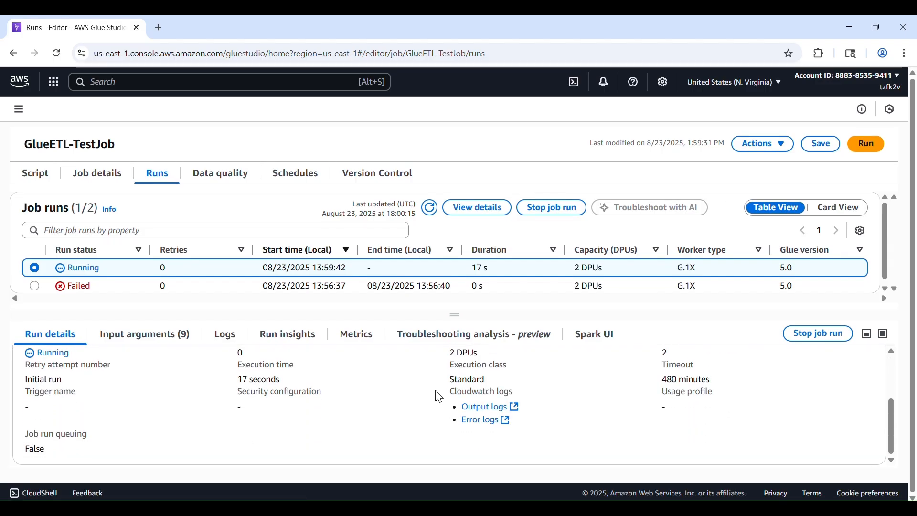
scroll(453, 408, "up", 3)
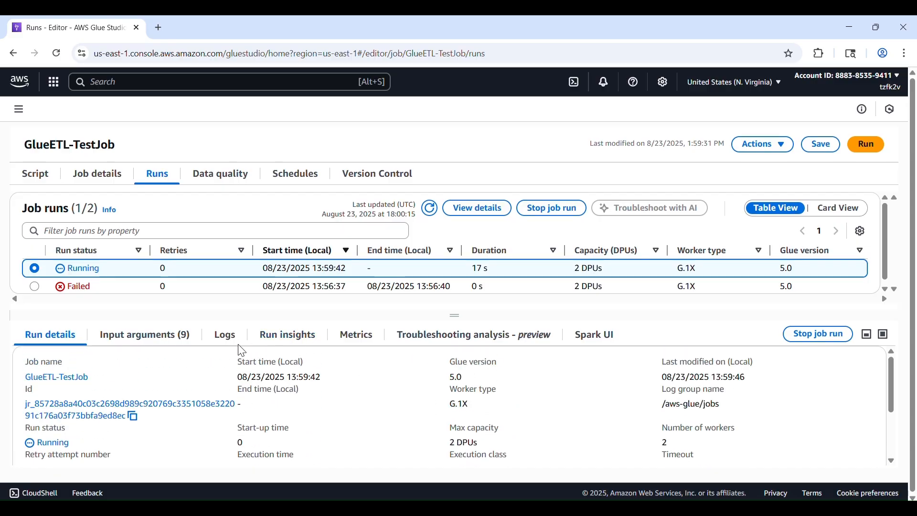
left_click(222, 339)
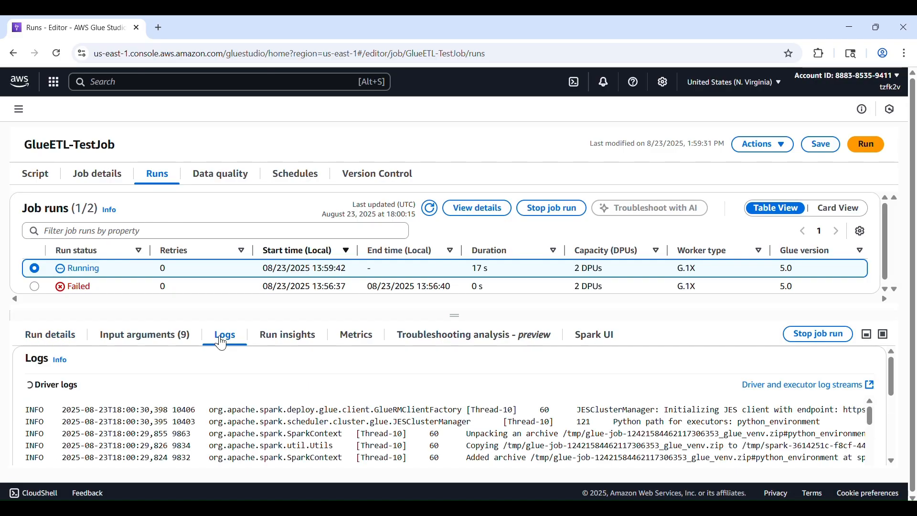
left_click(154, 335)
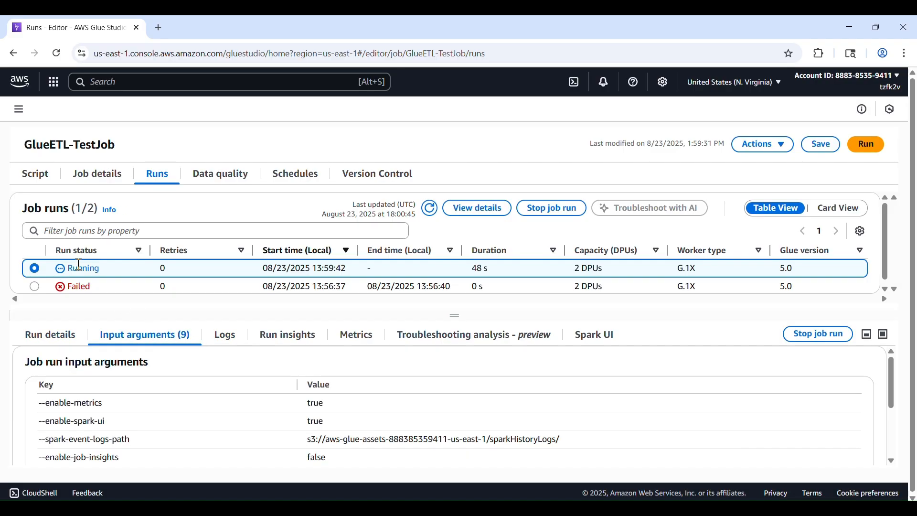
- Open the full details of the latest run and examine its status, spark-event-logs-path and TempDir input arguments
left_click(499, 212)
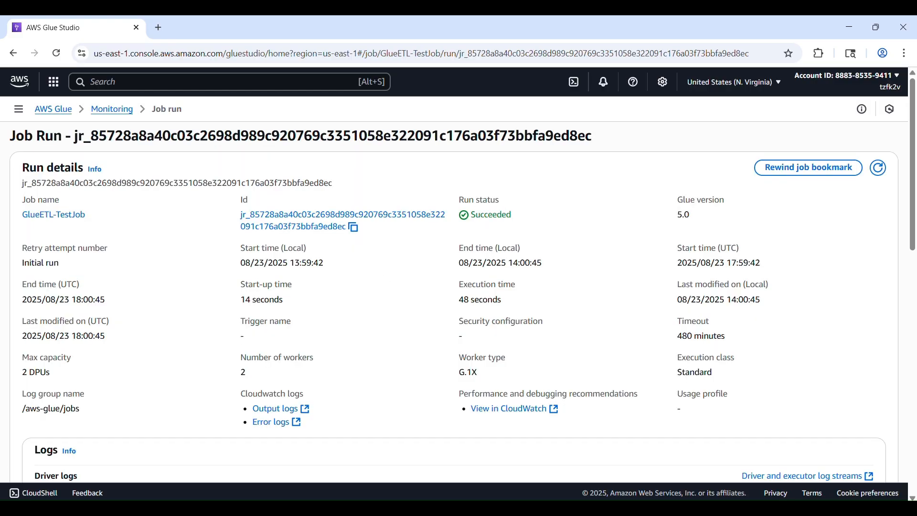
scroll(458, 305, "down", 18)
scroll(458, 358, "down", 15)
scroll(458, 306, "down", 6)
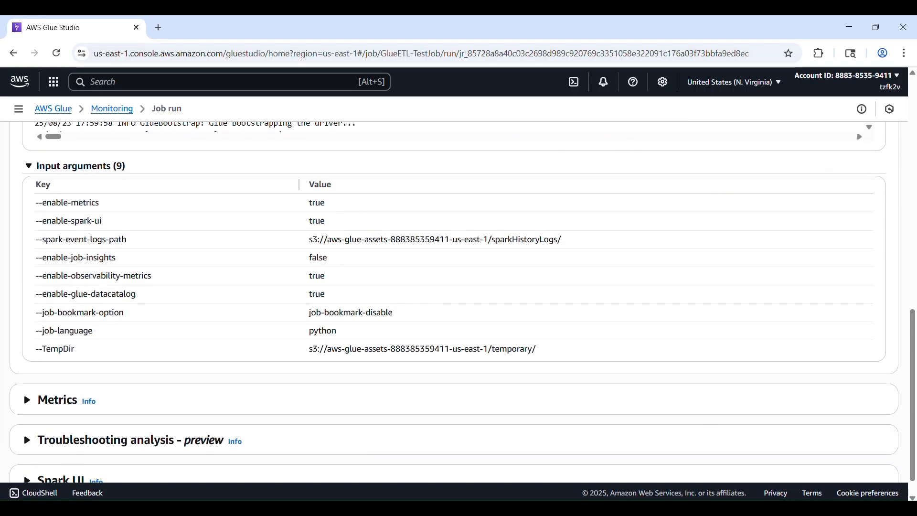
scroll(405, 282, "down", 1)
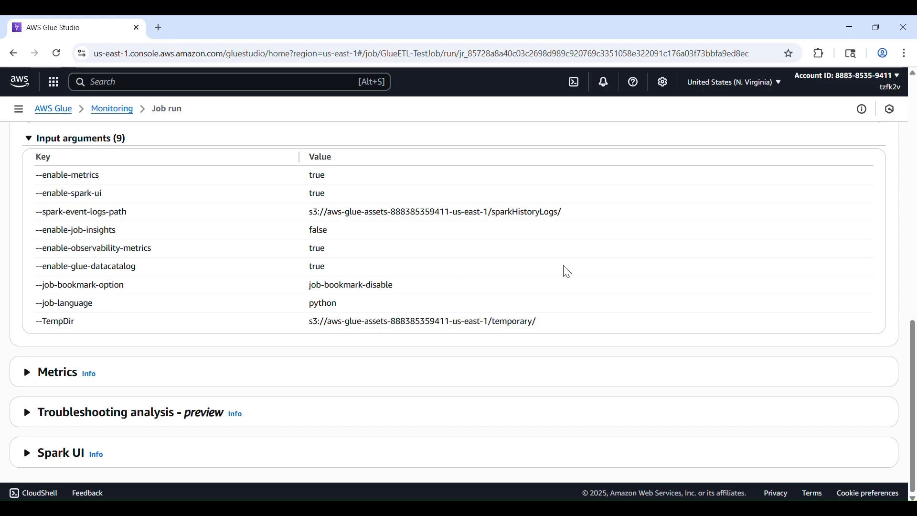
left_click_drag(558, 216, 453, 222)
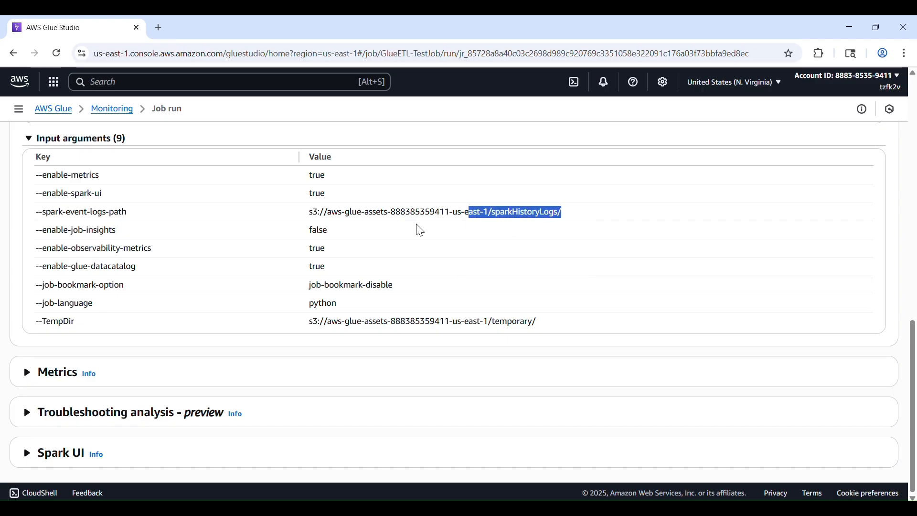
left_click(580, 222)
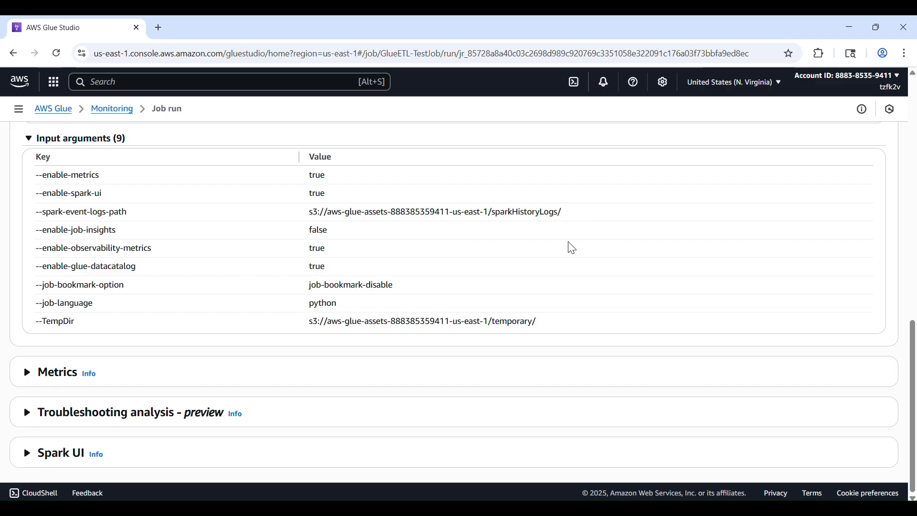
left_click_drag(526, 327, 311, 321)
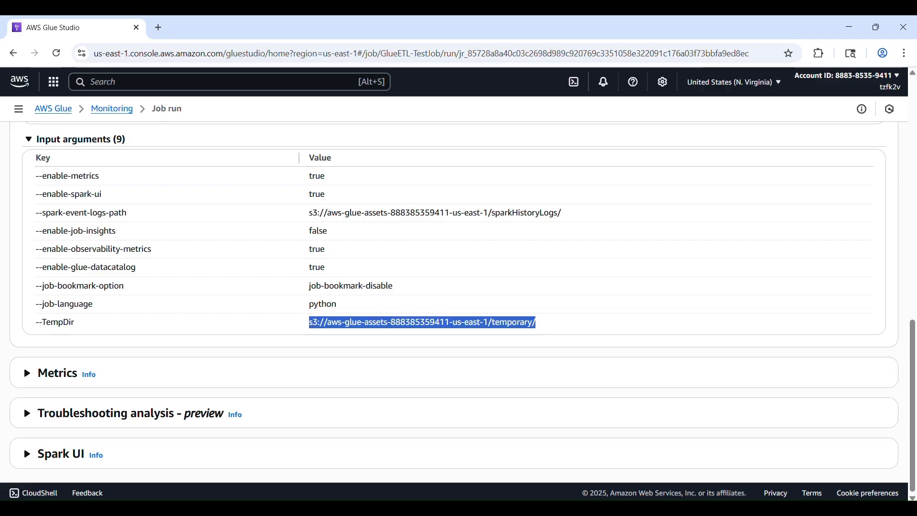
scroll(230, 277, "up", 15)
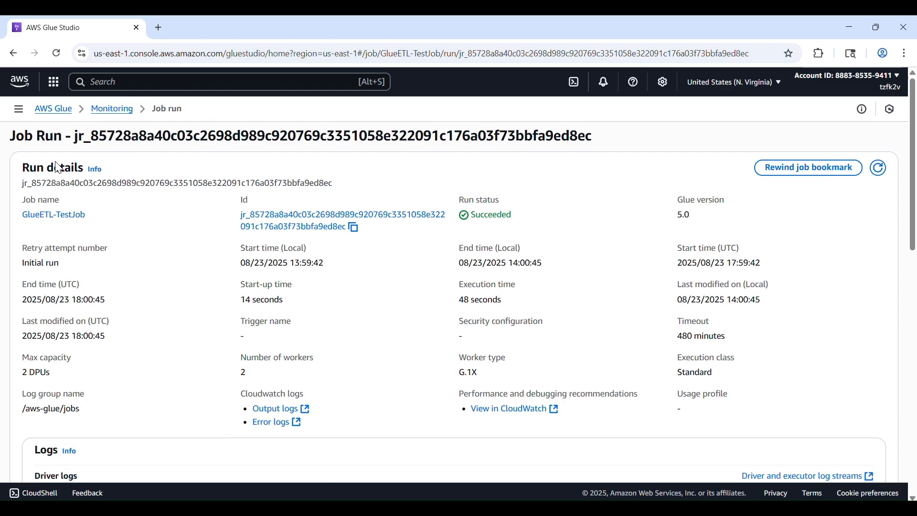
- Open job run monitoring, try to view the run details of test_glue_job, and return to the monitoring page
left_click(118, 109)
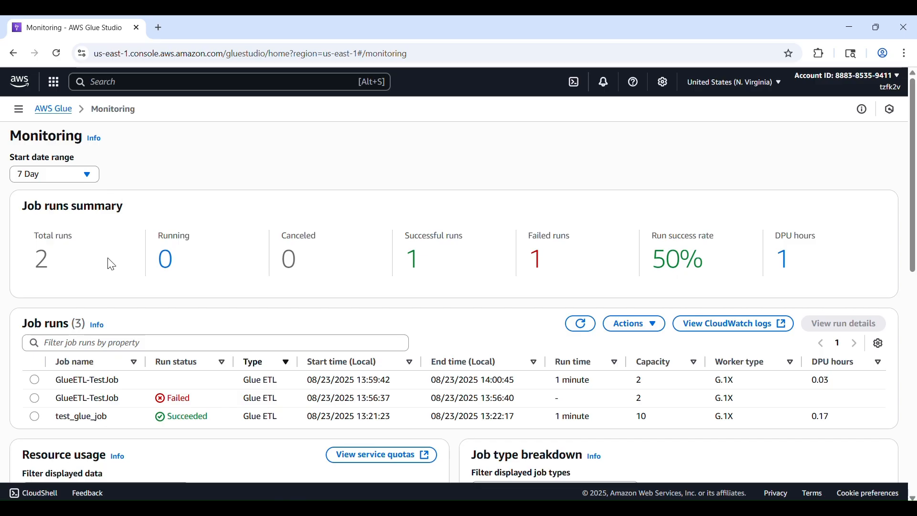
left_click(35, 417)
left_click(825, 325)
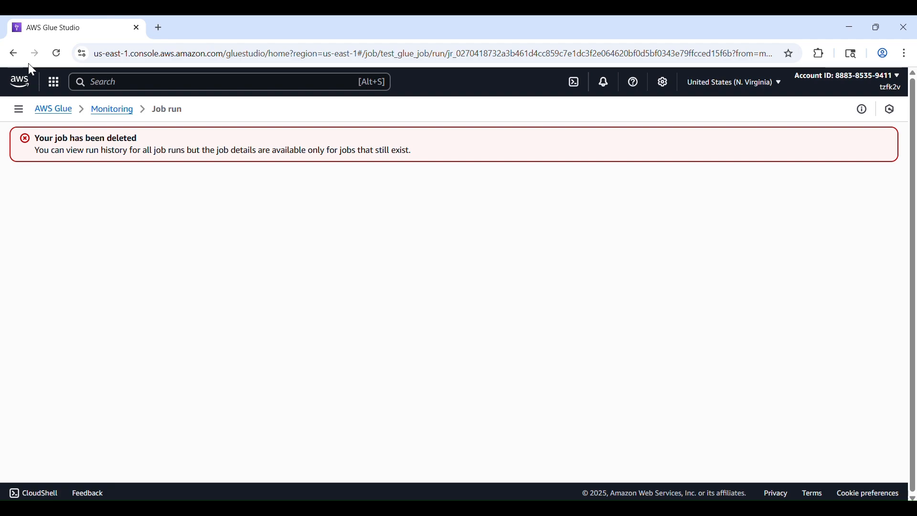
left_click(14, 54)
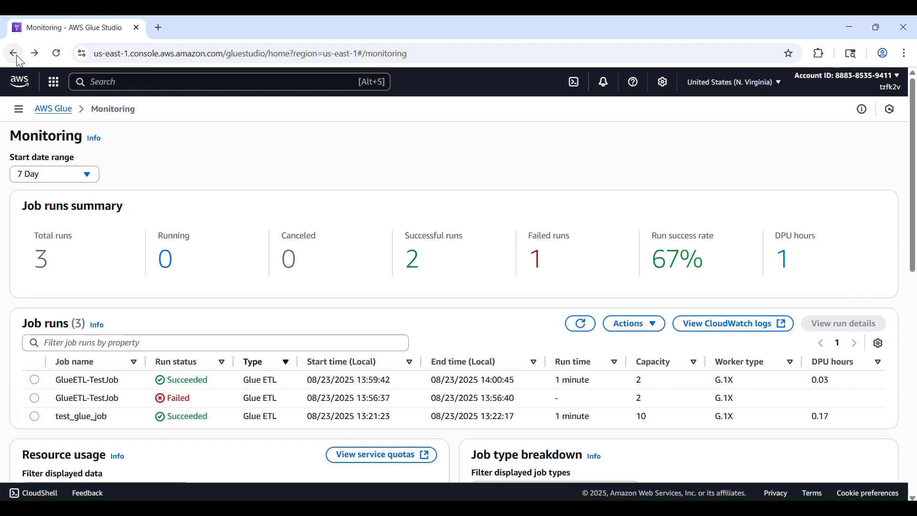
- View the details of the latest GlueETL-TestJob run from monitoring and open its error logs in CloudWatch
left_click(34, 381)
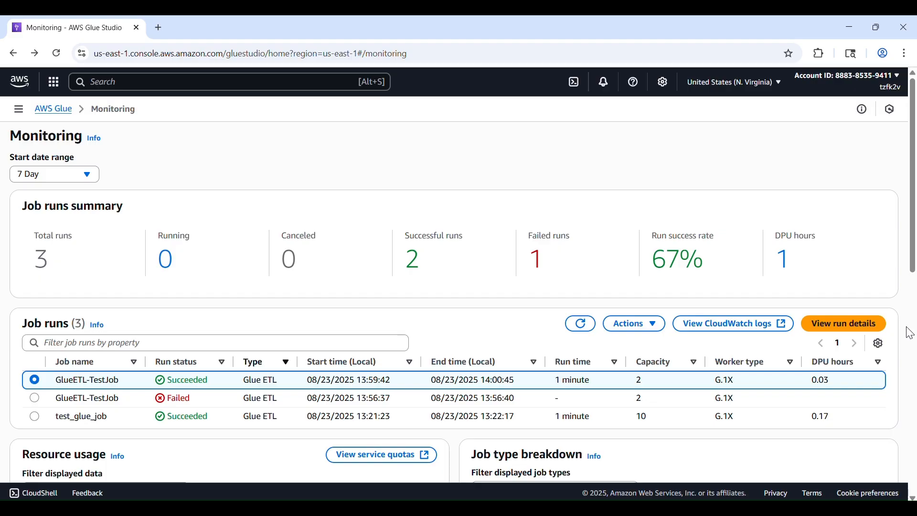
left_click(859, 324)
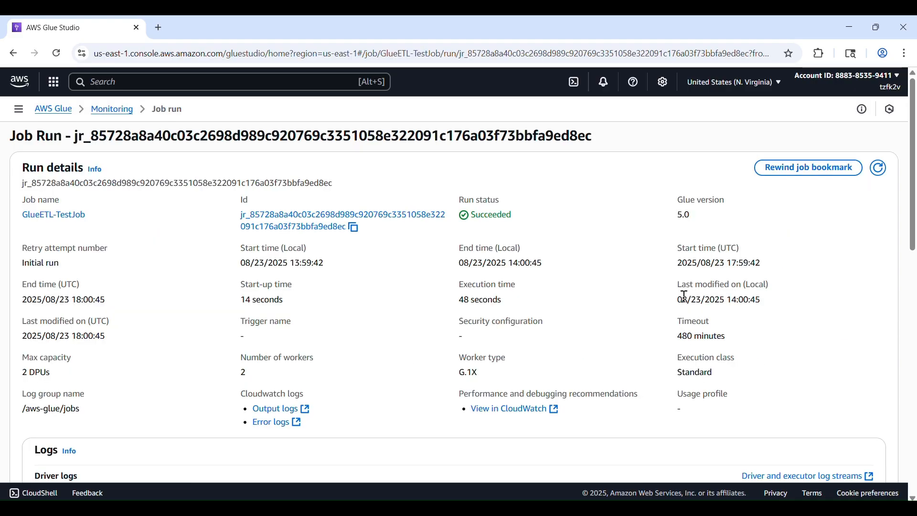
scroll(703, 245, "down", 5)
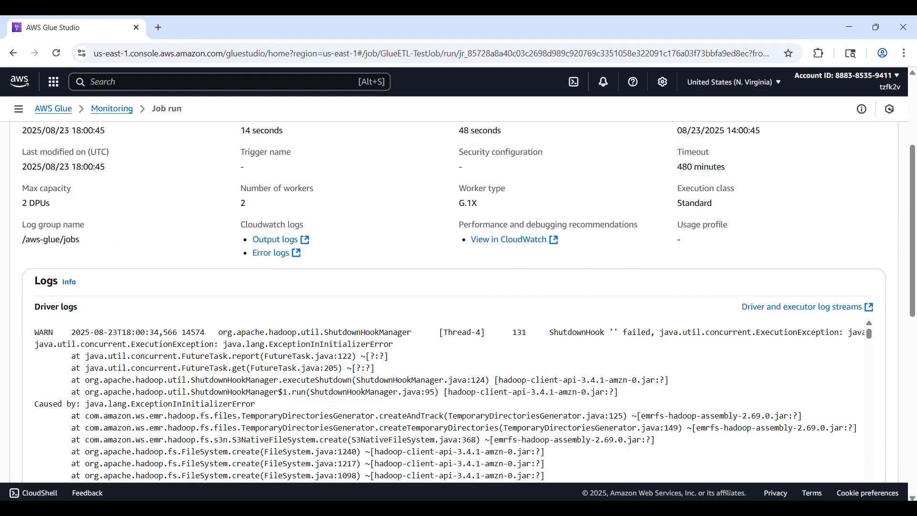
left_click(509, 158)
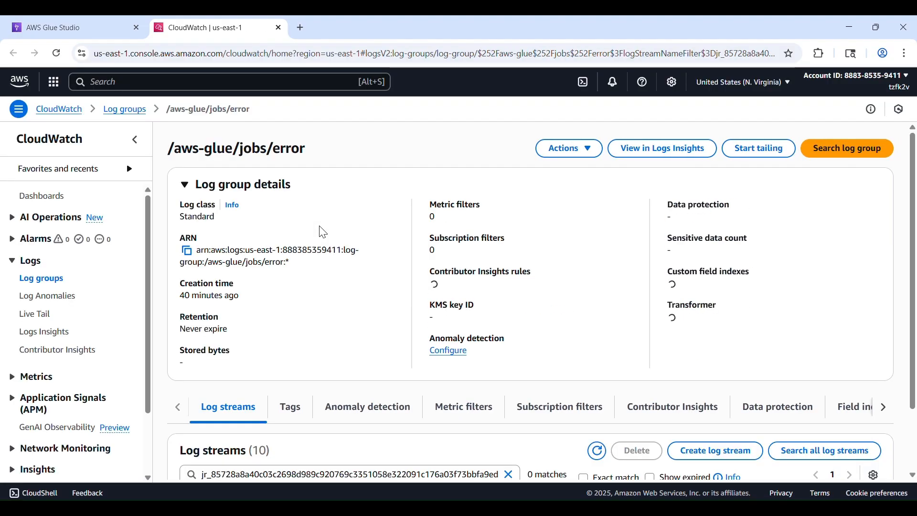
- Check the log streams of the /aws-glue/jobs/error log group and return to the AWS Glue job run monitoring page
scroll(530, 302, "down", 3)
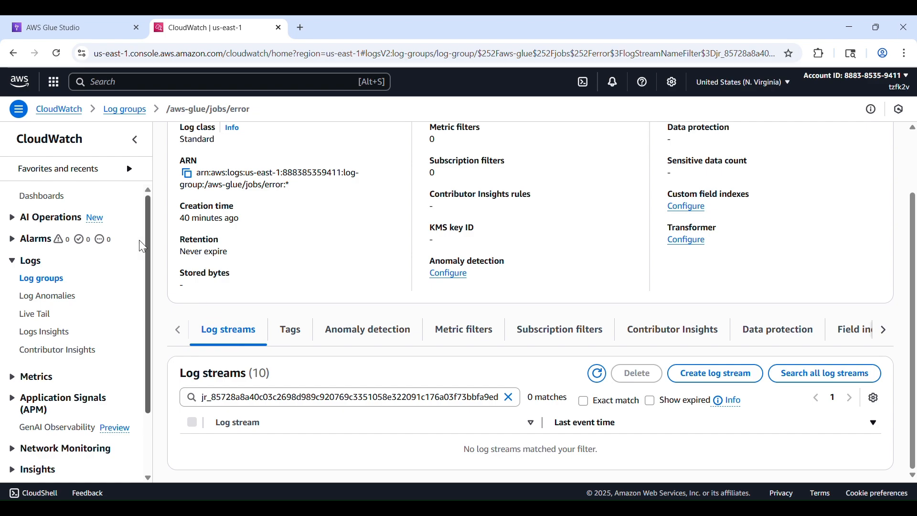
left_click(94, 37)
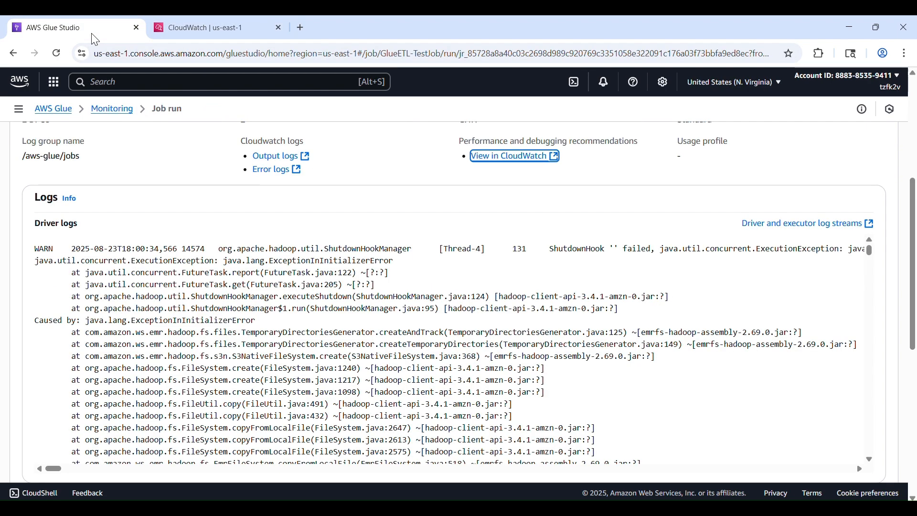
scroll(366, 230, "up", 5)
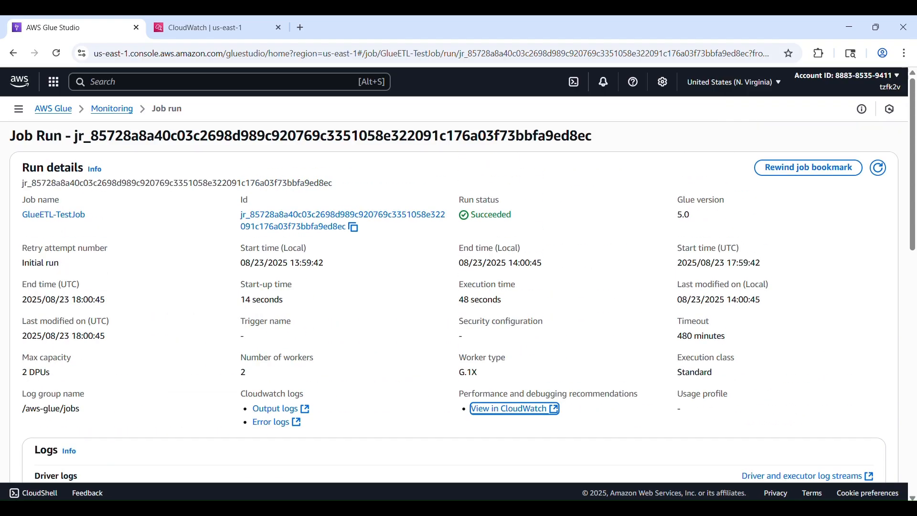
left_click(118, 110)
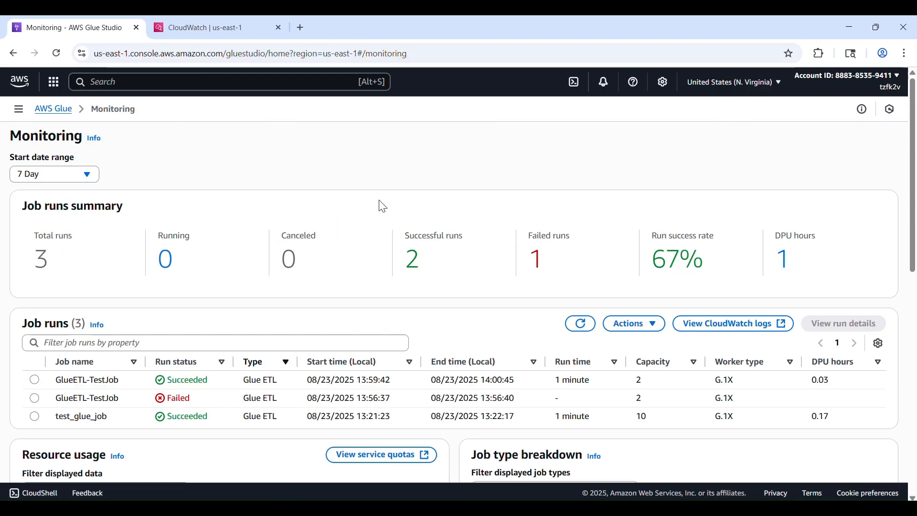
- Select the succeeded GlueETL-TestJob run and examine the resource usage and job type breakdown charts
left_click(35, 382)
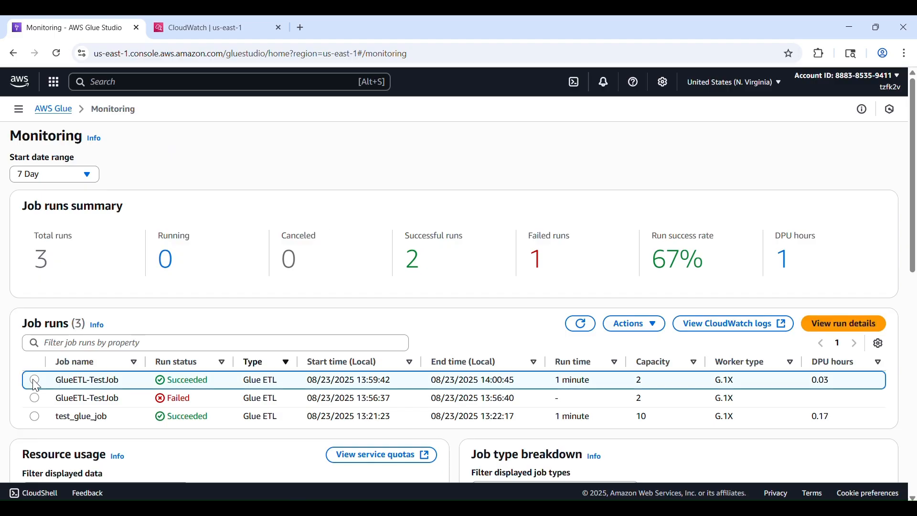
scroll(458, 282, "down", 6)
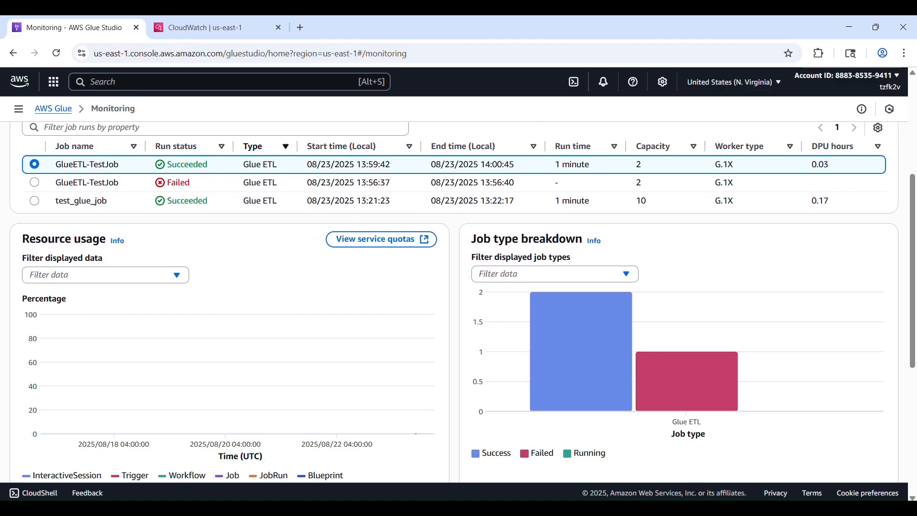
scroll(459, 281, "down", 4)
scroll(458, 281, "up", 10)
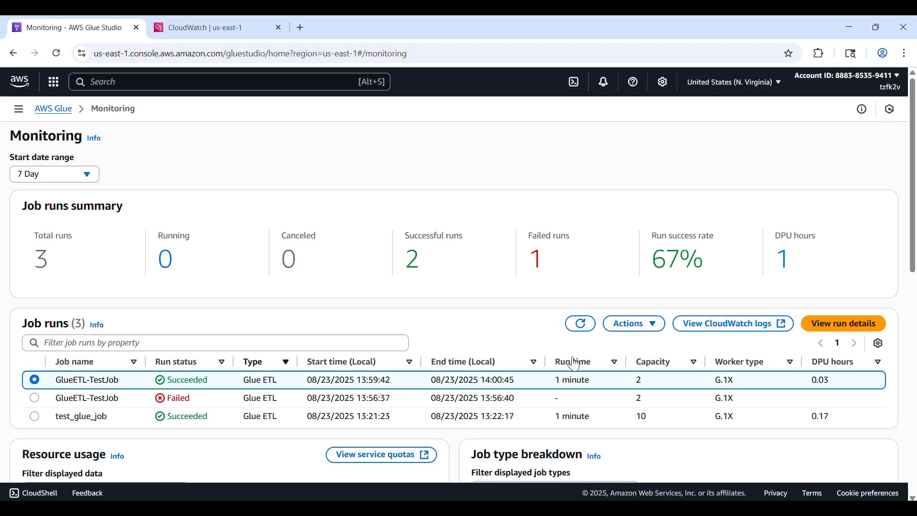
- Open the selected run's CloudWatch logs and read the events of the log stream with the _g suffix
left_click(740, 323)
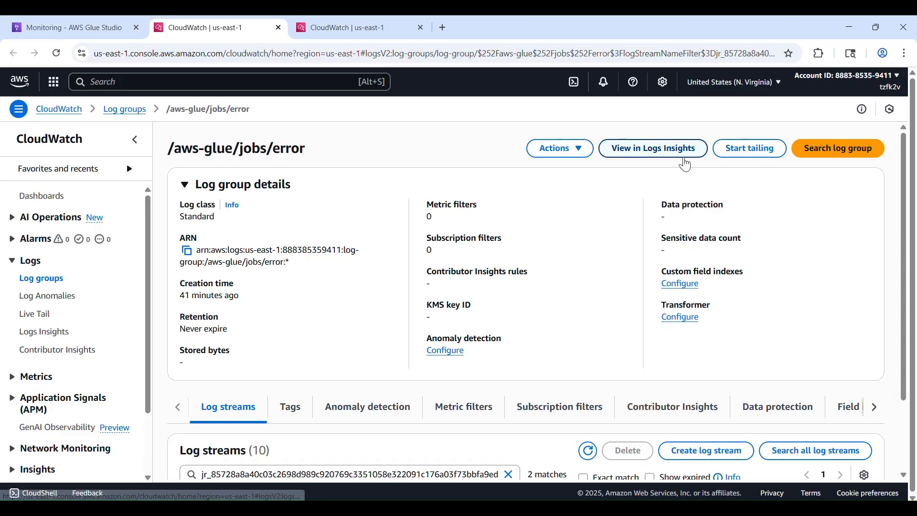
scroll(702, 272, "down", 2)
scroll(701, 272, "down", 1)
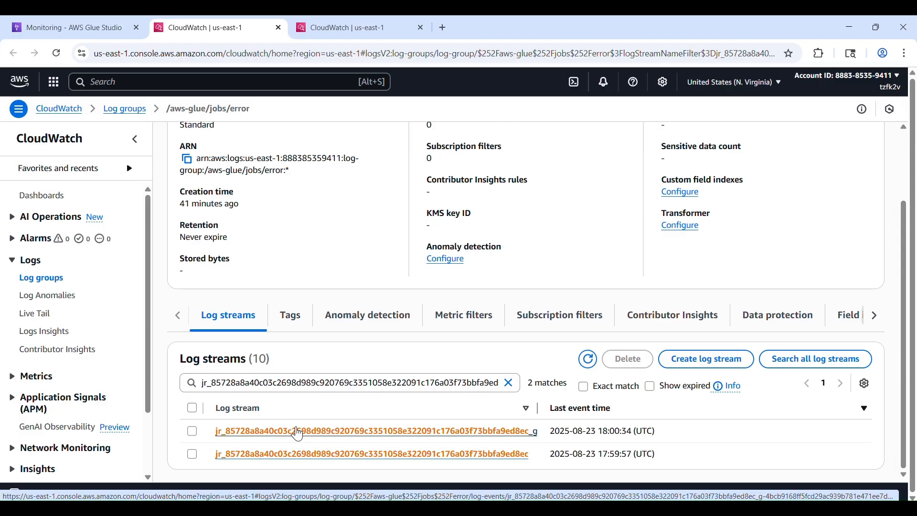
left_click(299, 434)
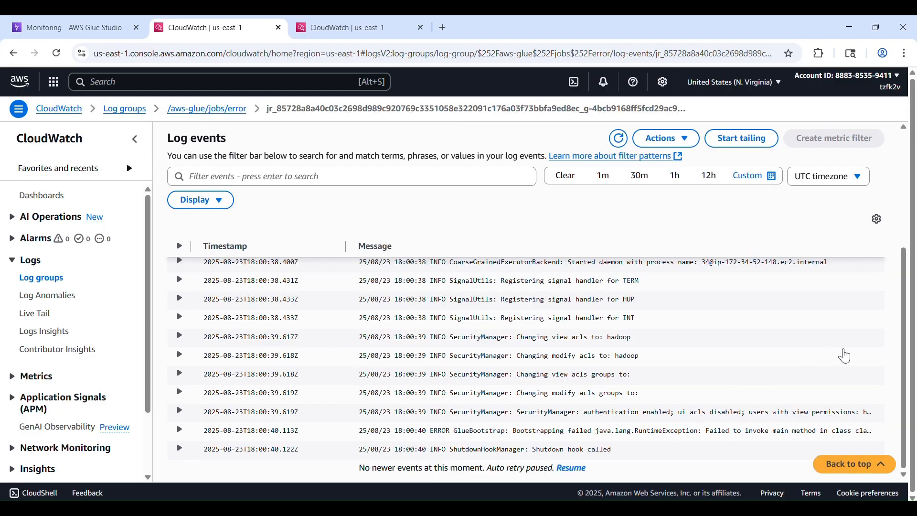
left_click_drag(904, 358, 894, 262)
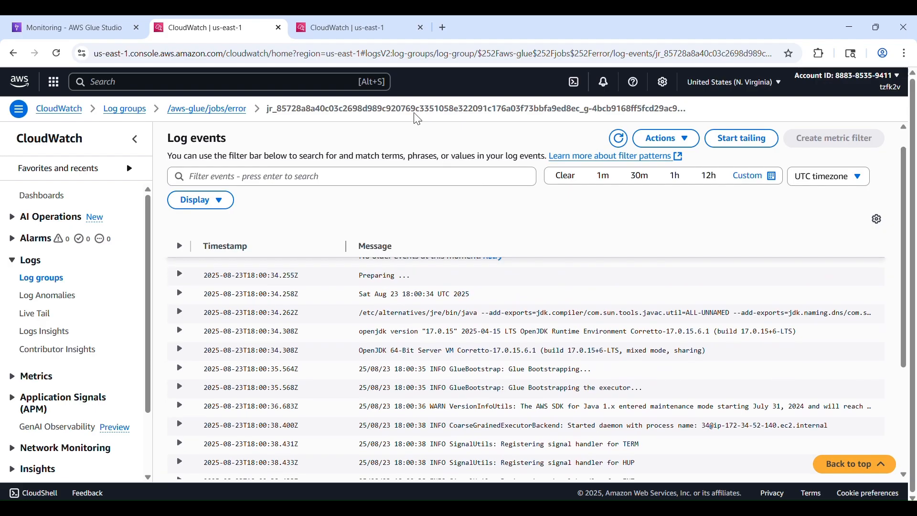
- Close both CloudWatch pages and return to the AWS Glue getting-started page
left_click(279, 28)
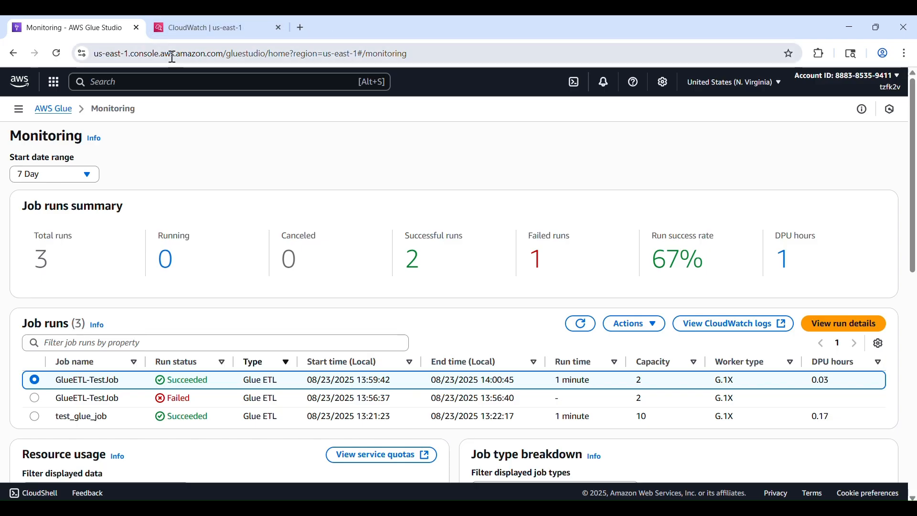
left_click(57, 110)
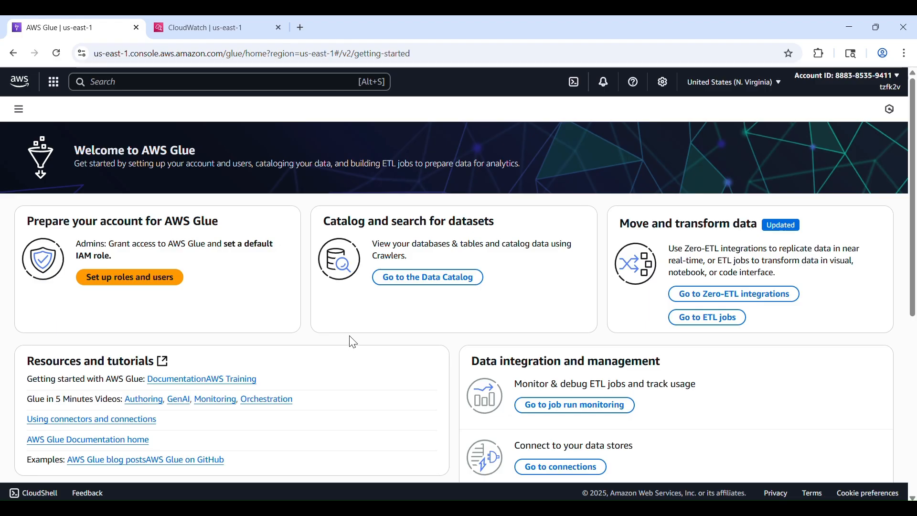
left_click(237, 28)
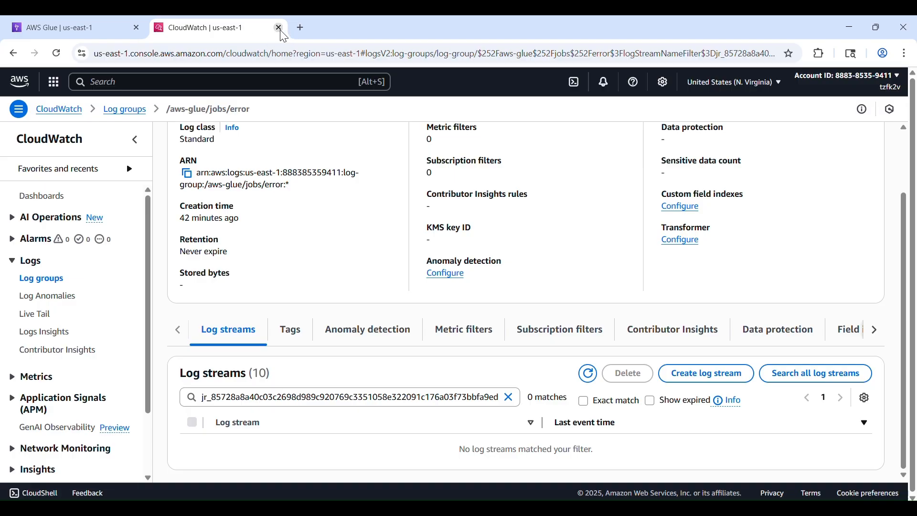
left_click(279, 29)
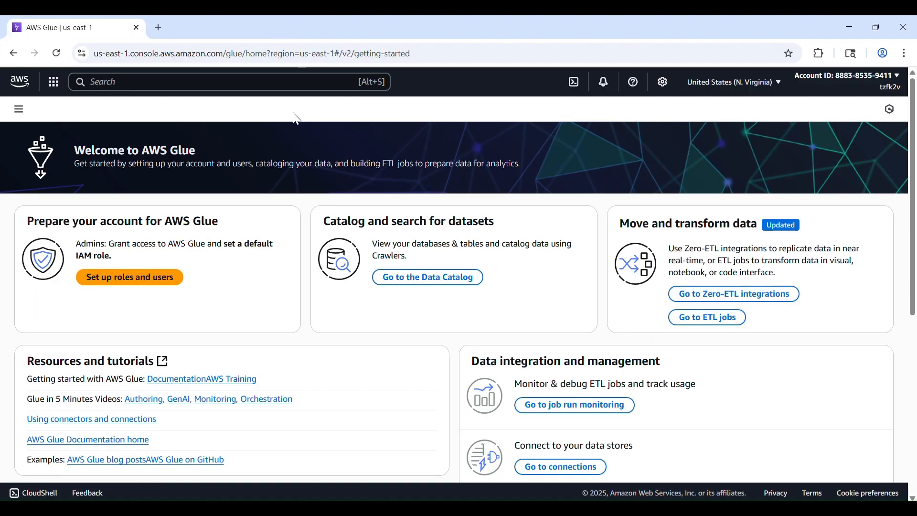